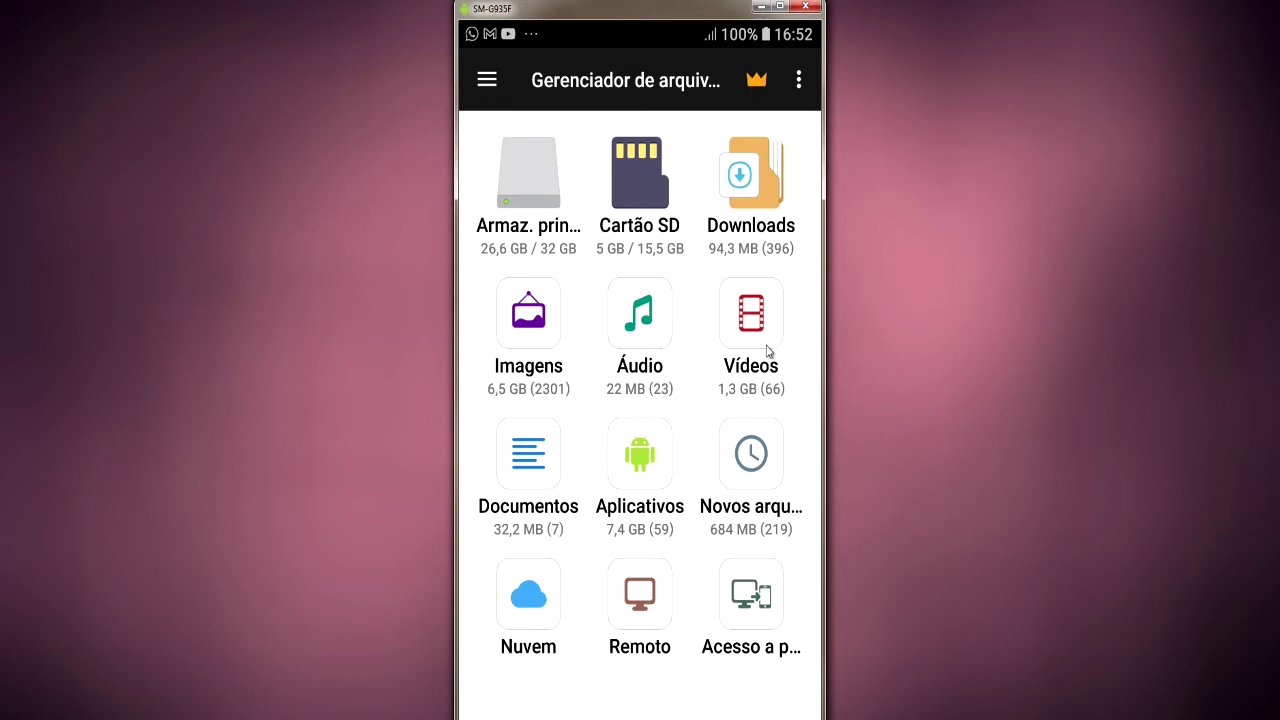
- Open the Card storage of the connected Galaxy S7 and narrow the preview area to widen the folder list
{"action": "key", "text": "alt+h"}
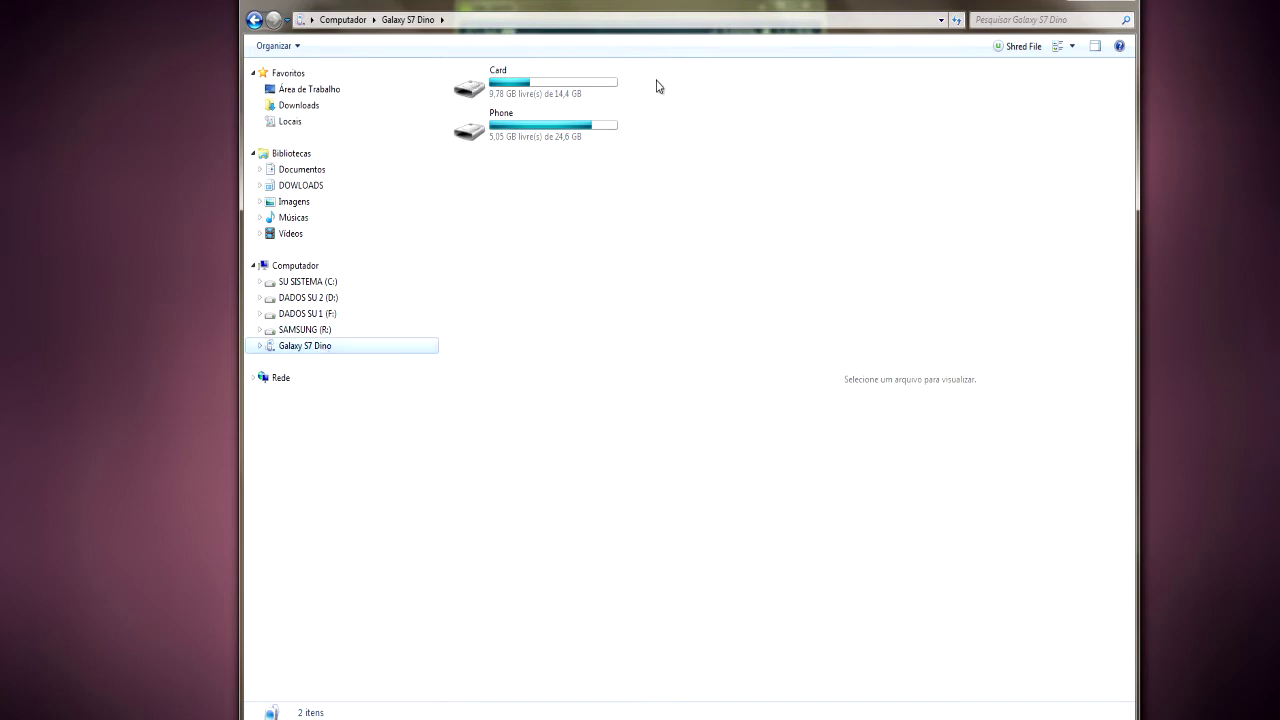
{"action": "mouse_move", "coordinate": [468, 96]}
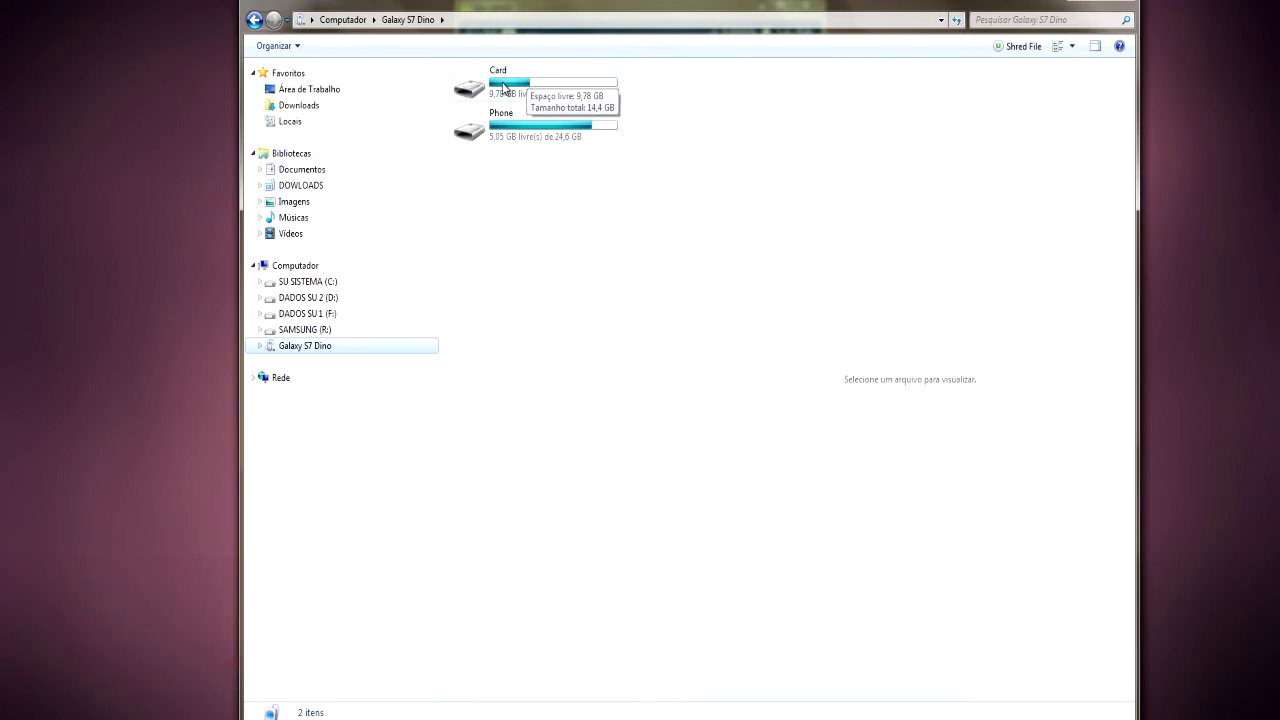
{"action": "mouse_move", "coordinate": [528, 132]}
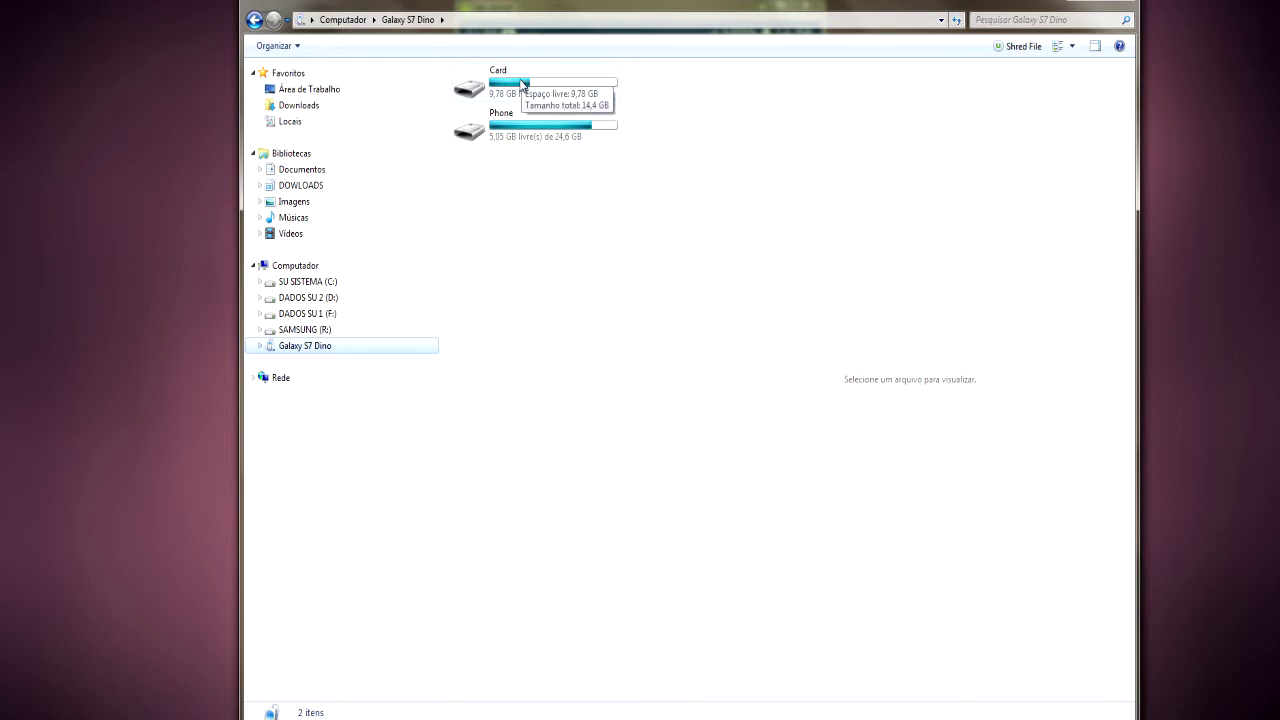
{"action": "left_click", "coordinate": [519, 83]}
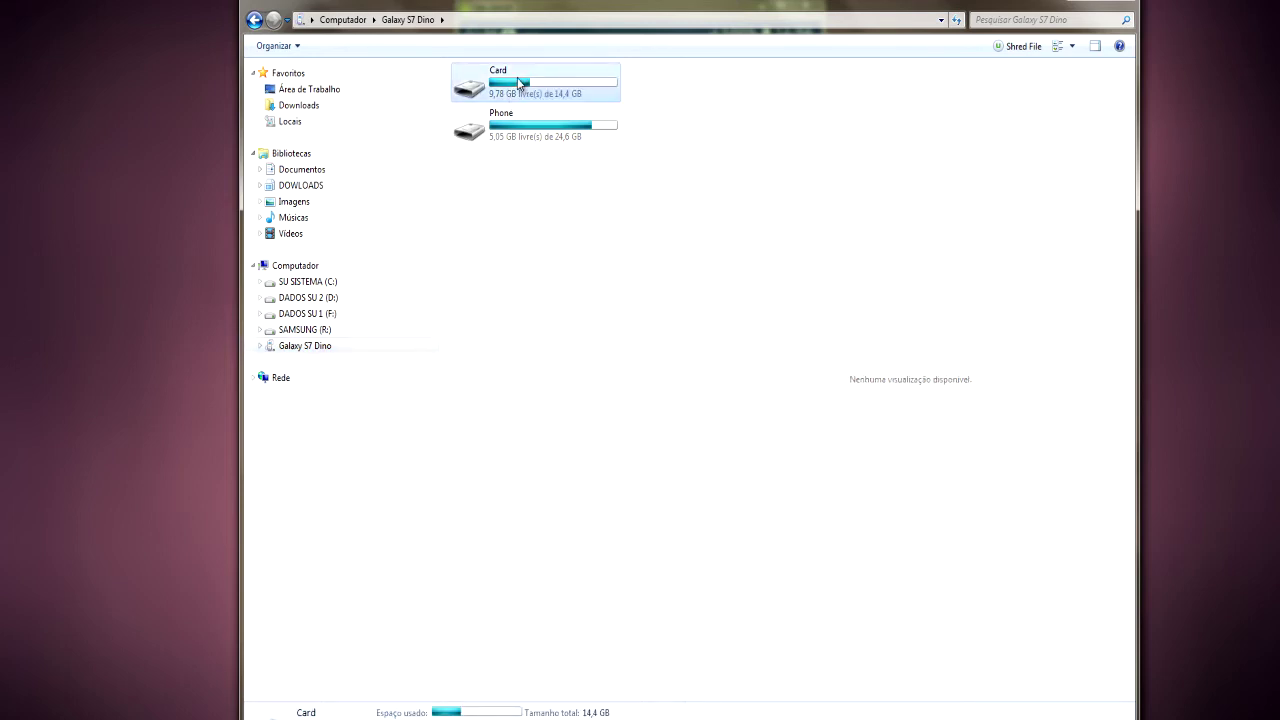
{"action": "double_click", "coordinate": [519, 83]}
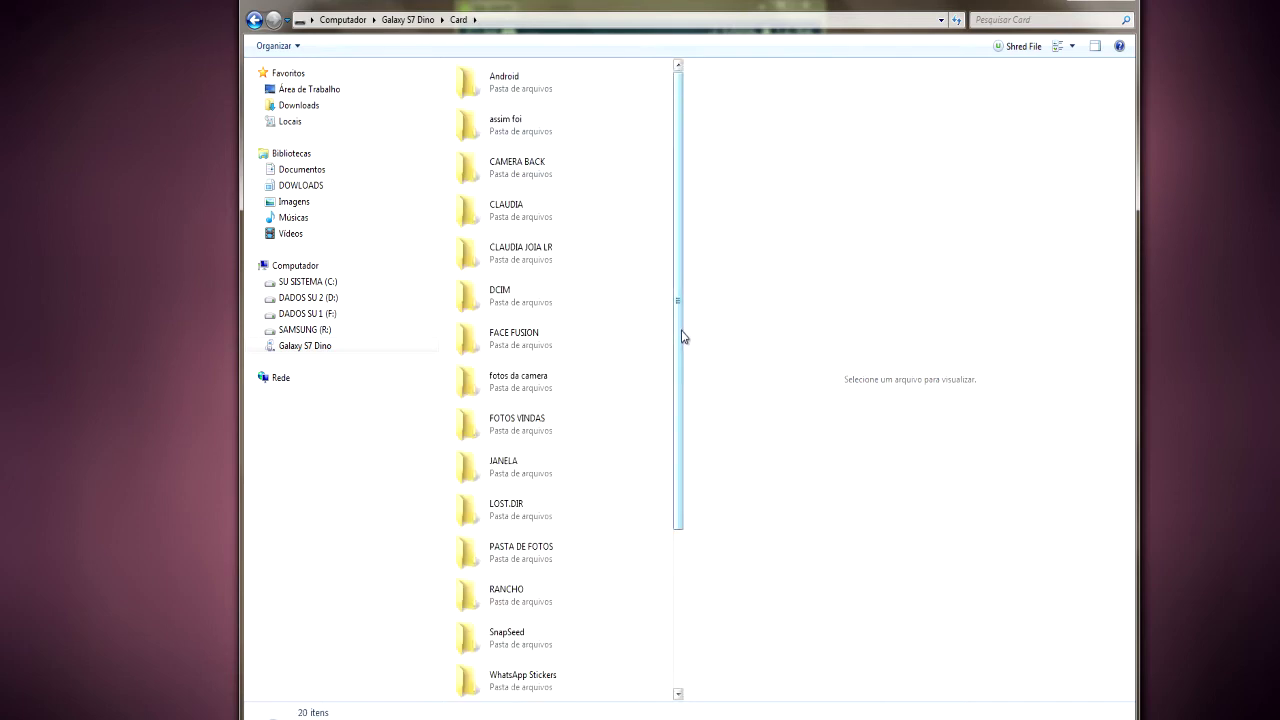
{"action": "left_click_drag", "start_coordinate": [686, 313], "coordinate": [861, 286]}
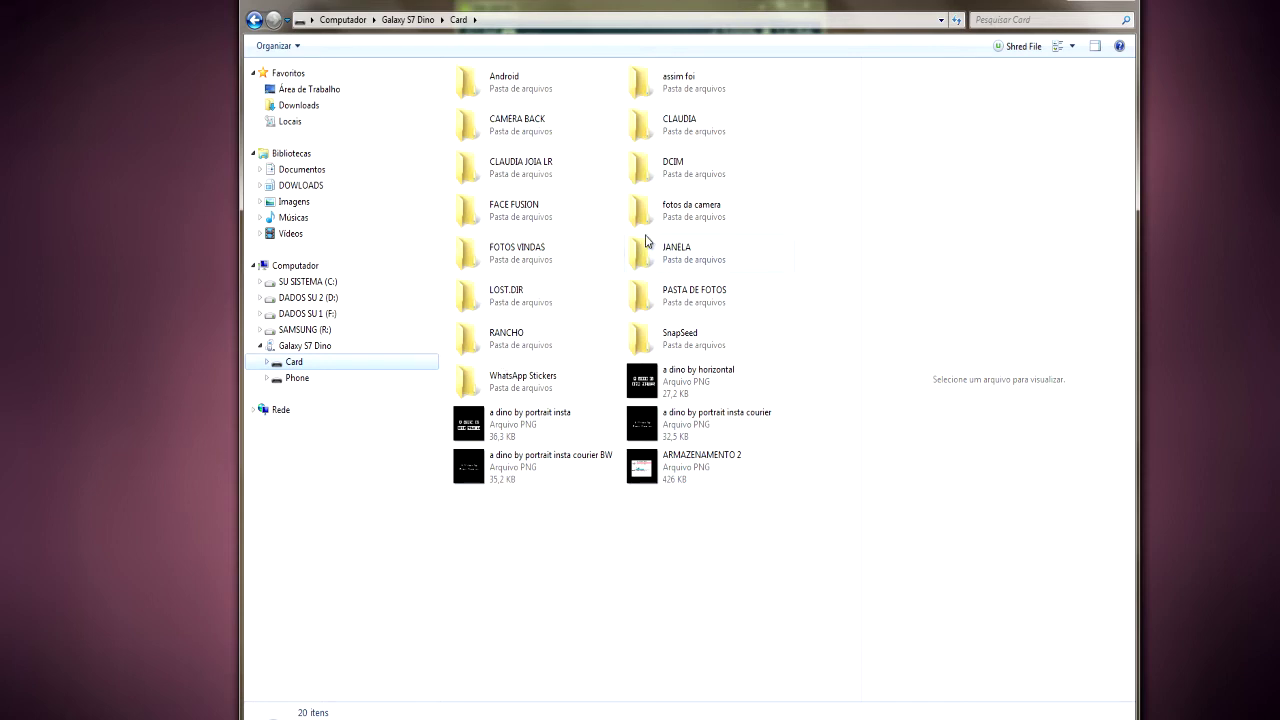
- Check the size and file count in the properties of the "fotos da camera" folder on the card
{"action": "left_click", "coordinate": [712, 218]}
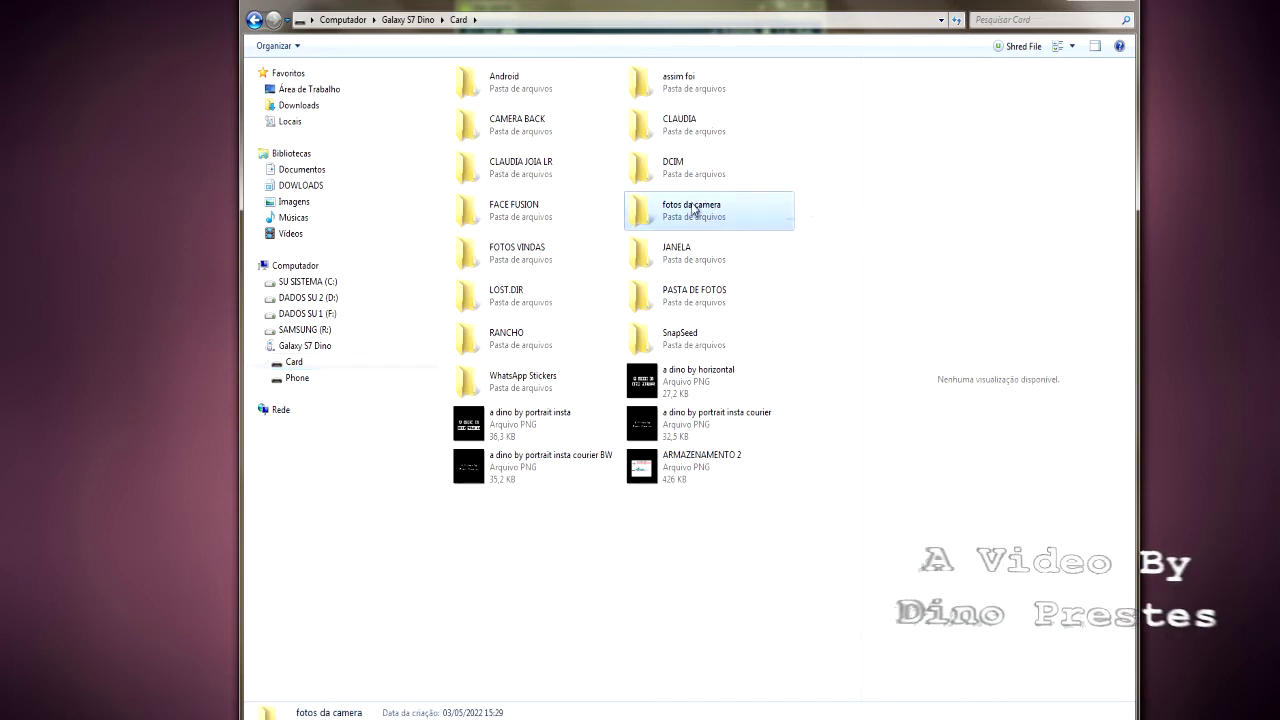
{"action": "right_click", "coordinate": [708, 216]}
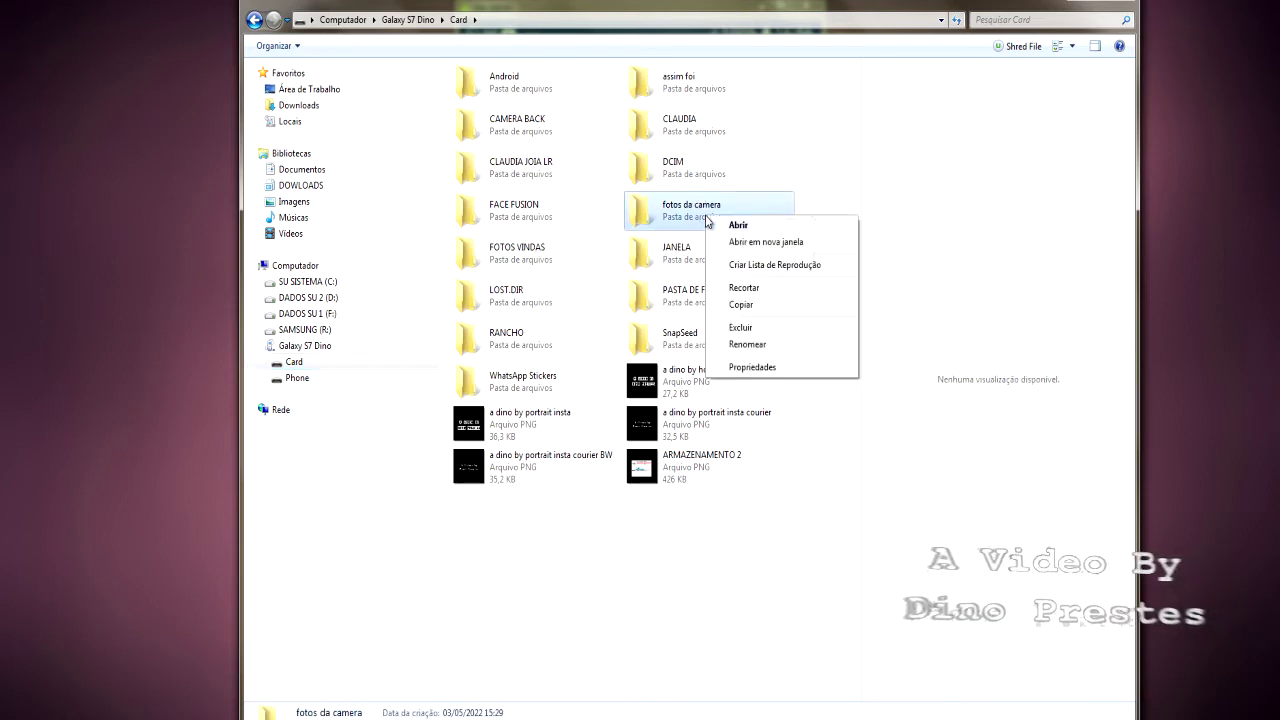
{"action": "left_click", "coordinate": [762, 366]}
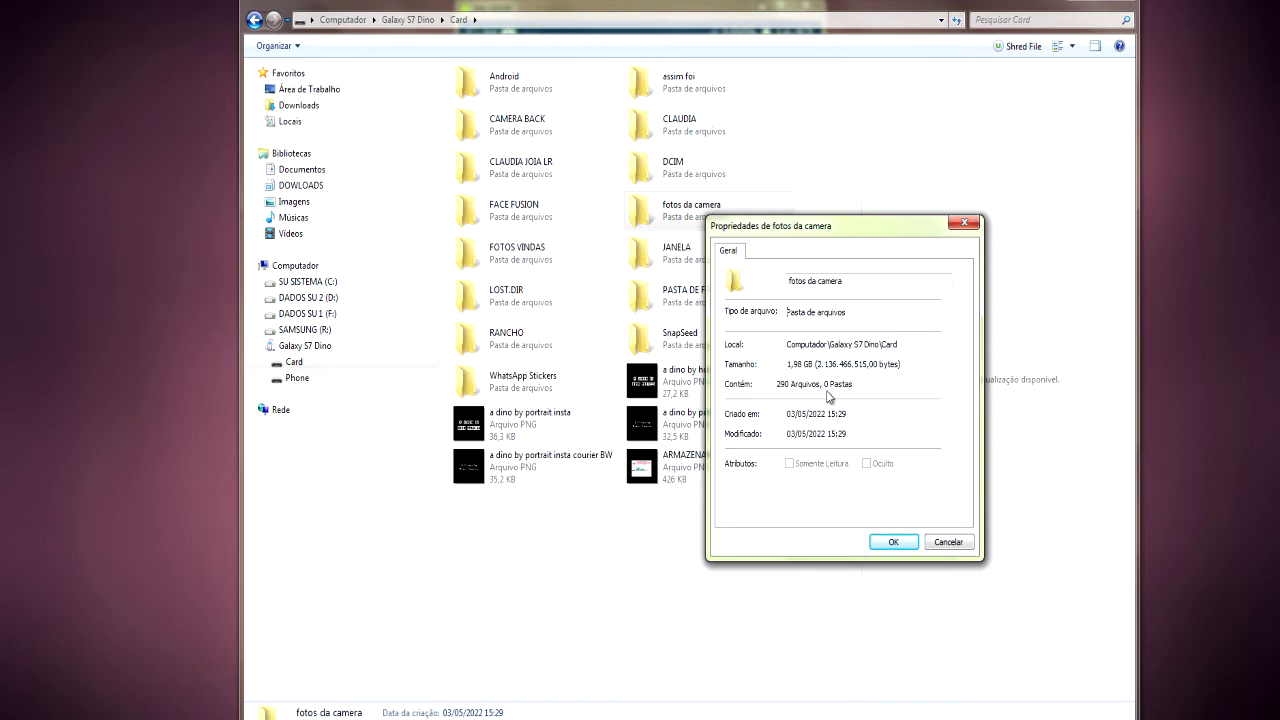
{"action": "left_click", "coordinate": [893, 542]}
- Copy the "fotos da camera" folder from the phone's card to the root of drive DADOS SU 1 (F:)
{"action": "mouse_move", "coordinate": [715, 216]}
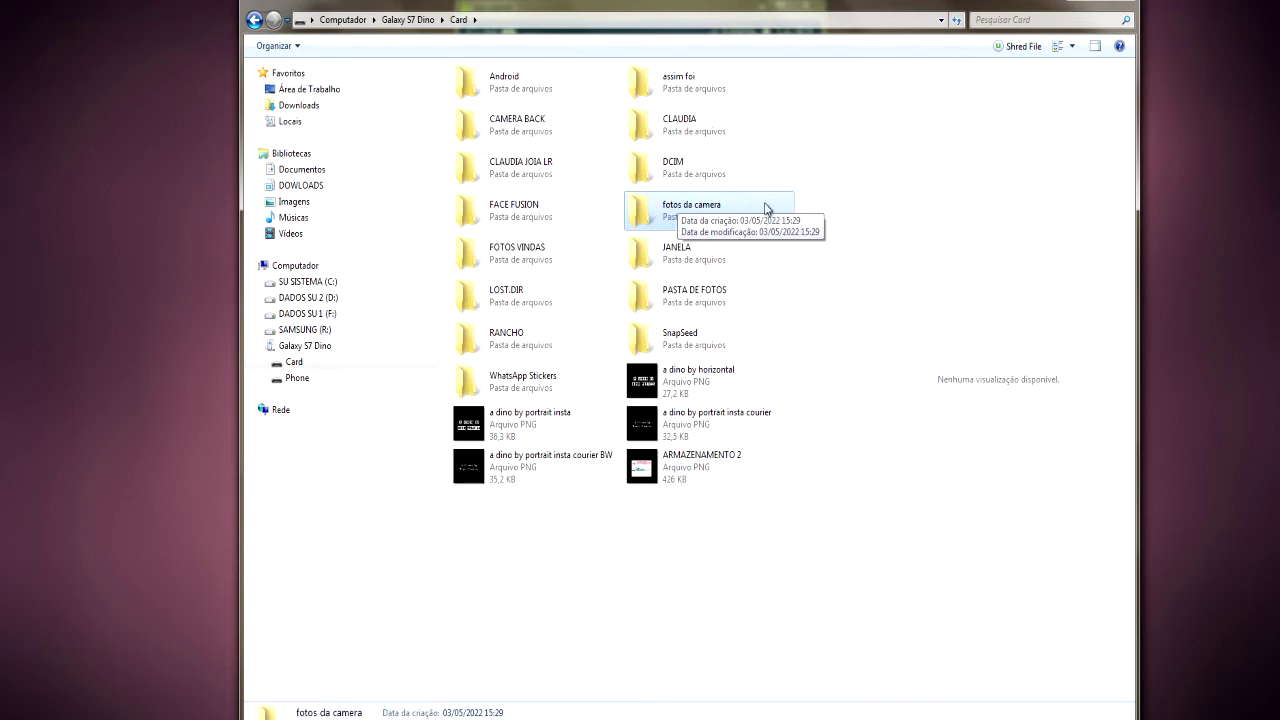
{"action": "right_click", "coordinate": [658, 215]}
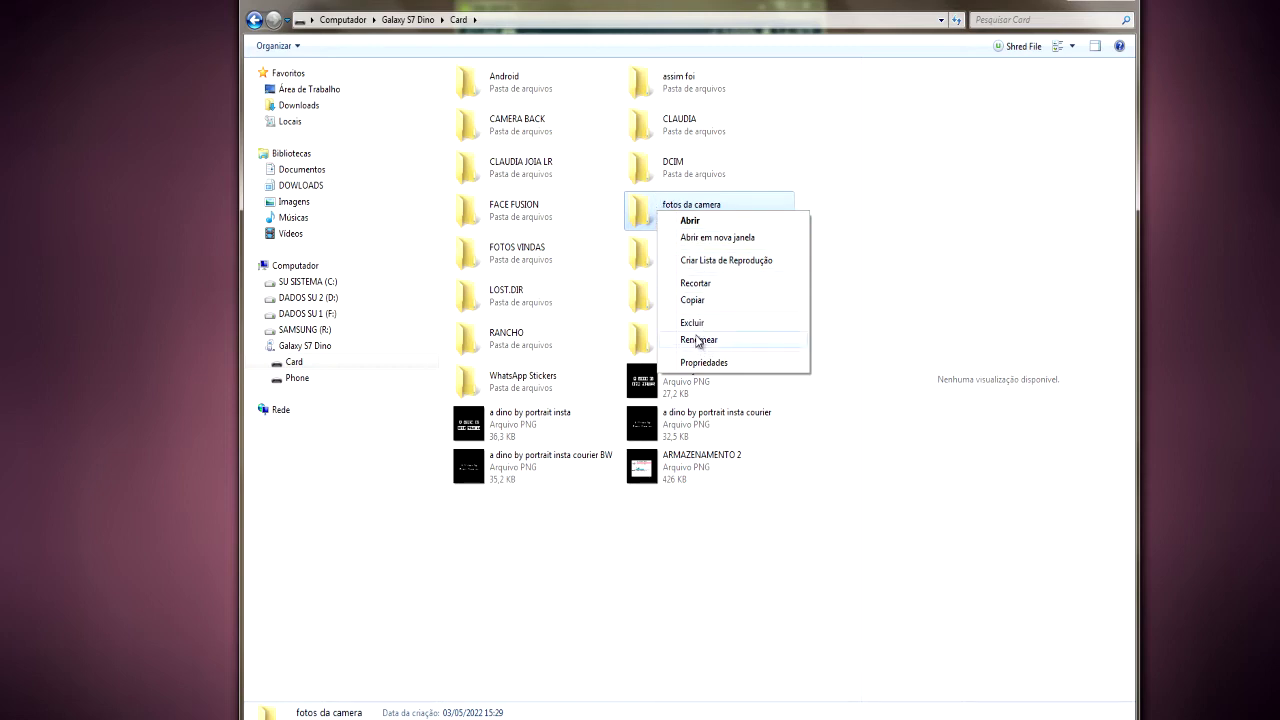
{"action": "left_click", "coordinate": [692, 300]}
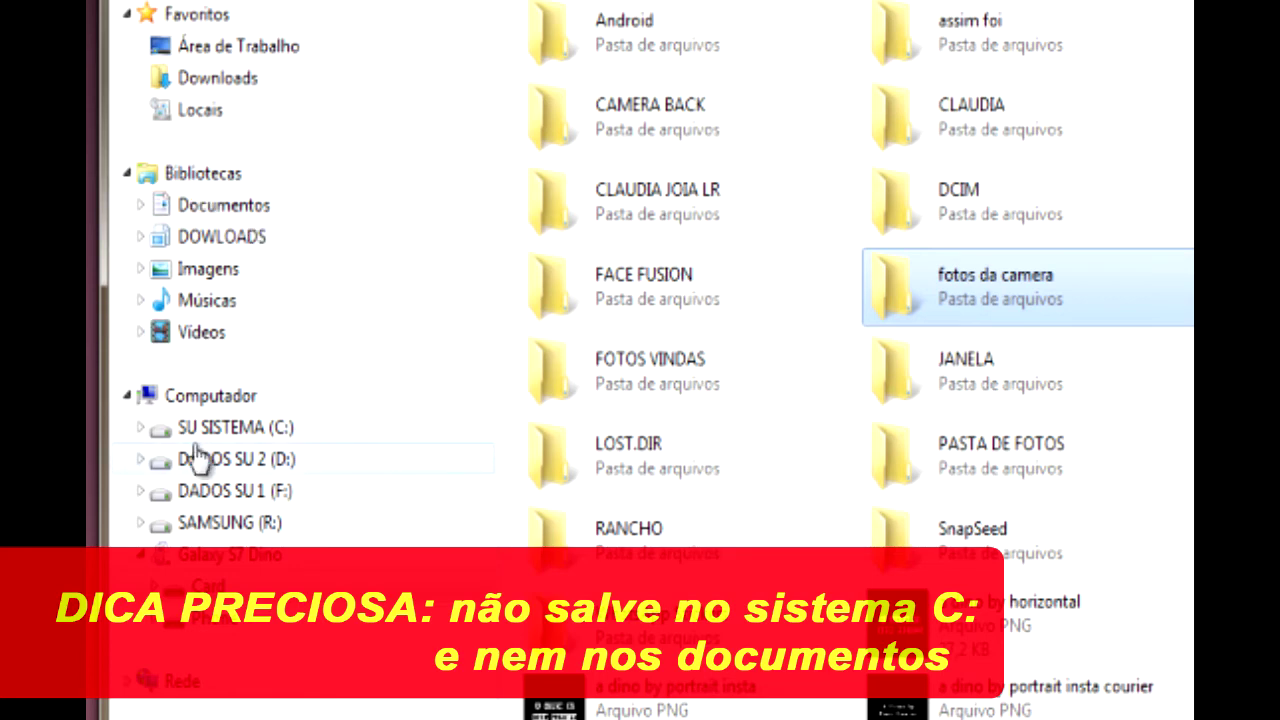
{"action": "left_click", "coordinate": [250, 500]}
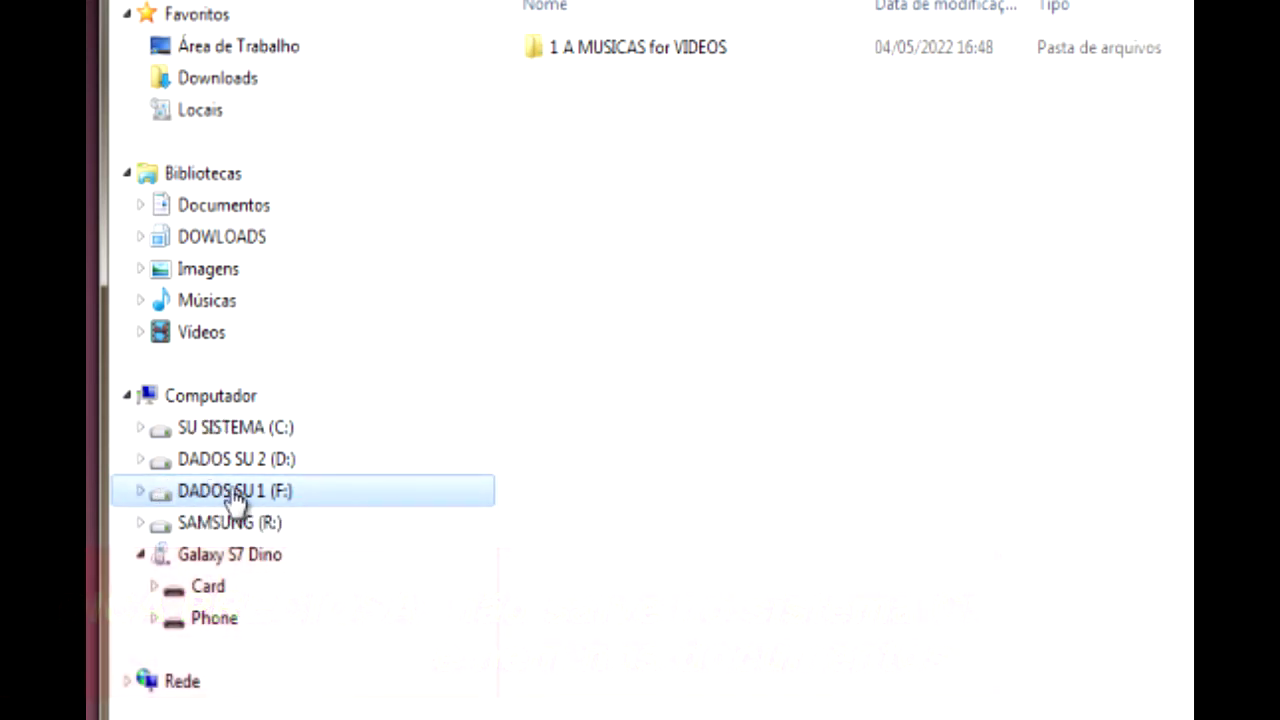
{"action": "right_click", "coordinate": [641, 220]}
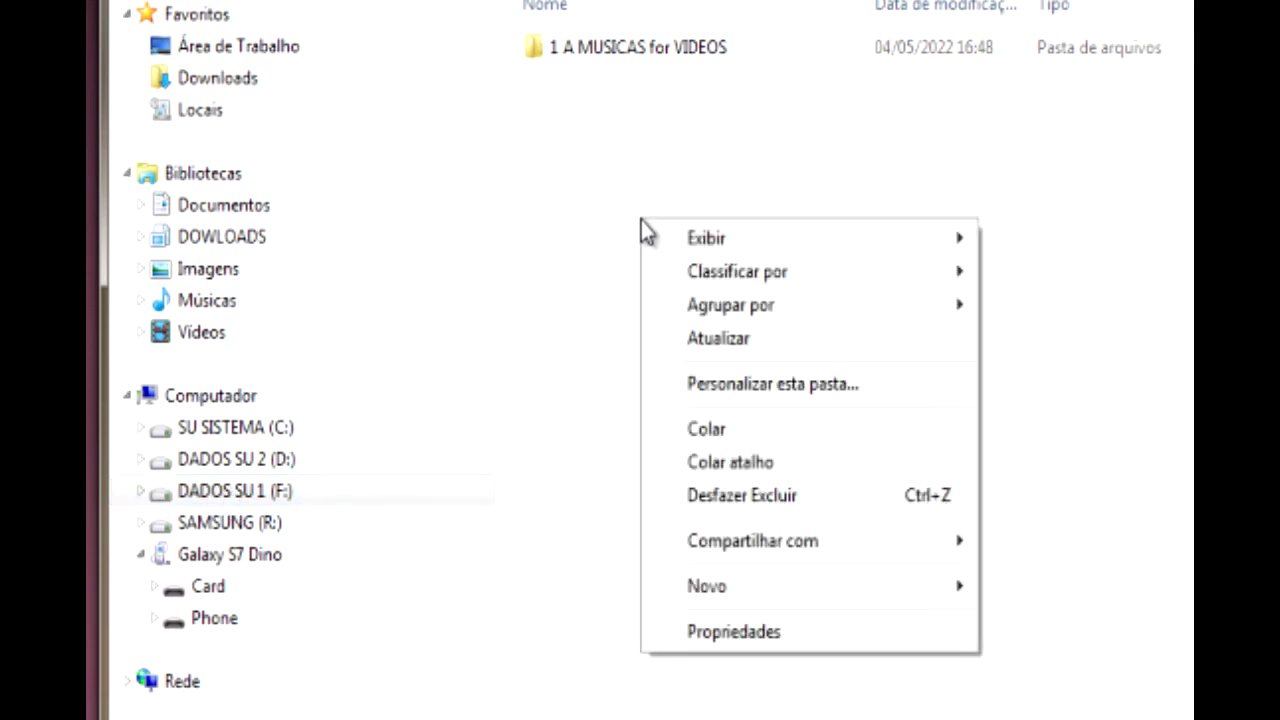
{"action": "left_click", "coordinate": [728, 433]}
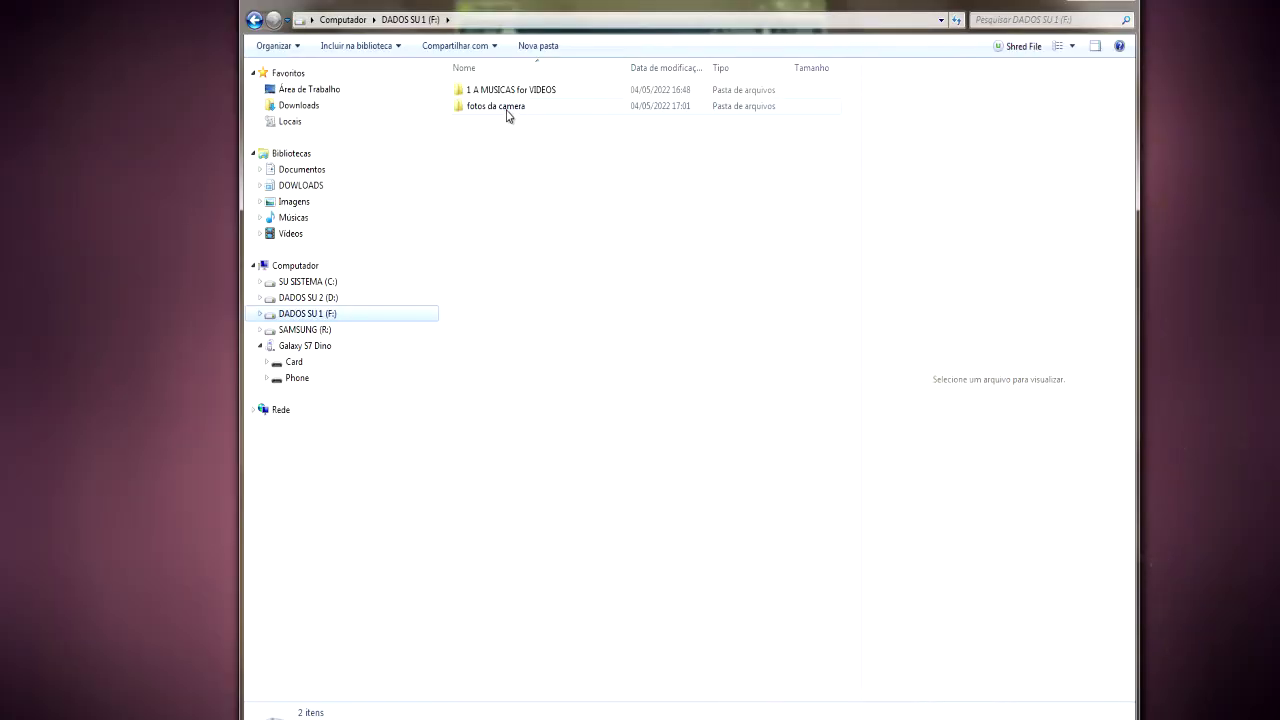
- Open the copied "fotos da camera" folder on drive F: to check its photos, and return to the drive's root
{"action": "mouse_move", "coordinate": [493, 113]}
{"action": "left_click", "coordinate": [485, 108]}
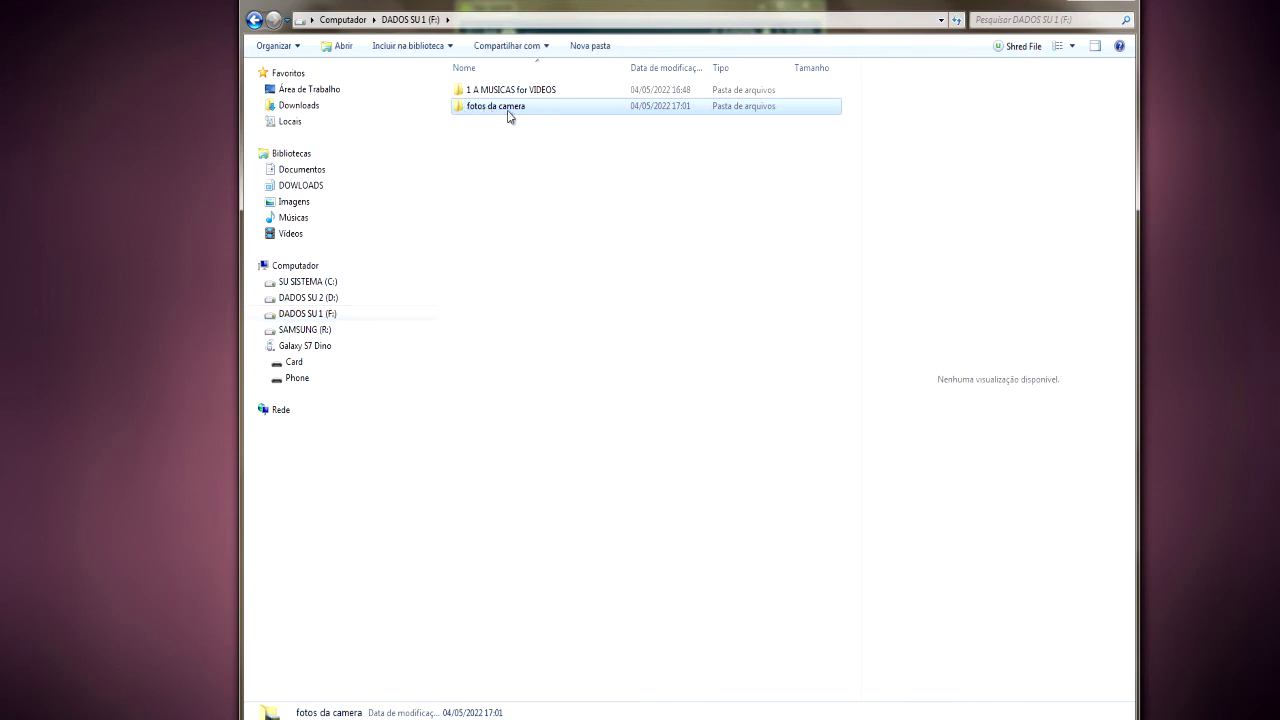
{"action": "double_click", "coordinate": [507, 110]}
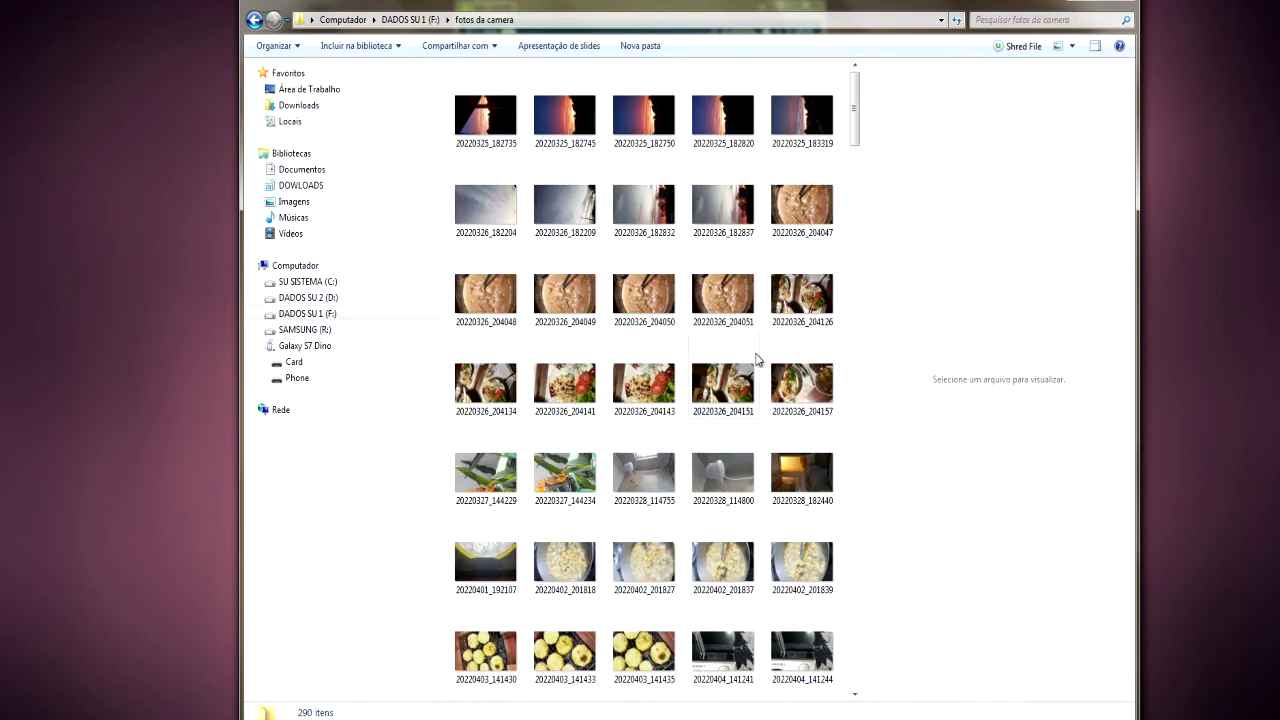
{"action": "left_click", "coordinate": [254, 20]}
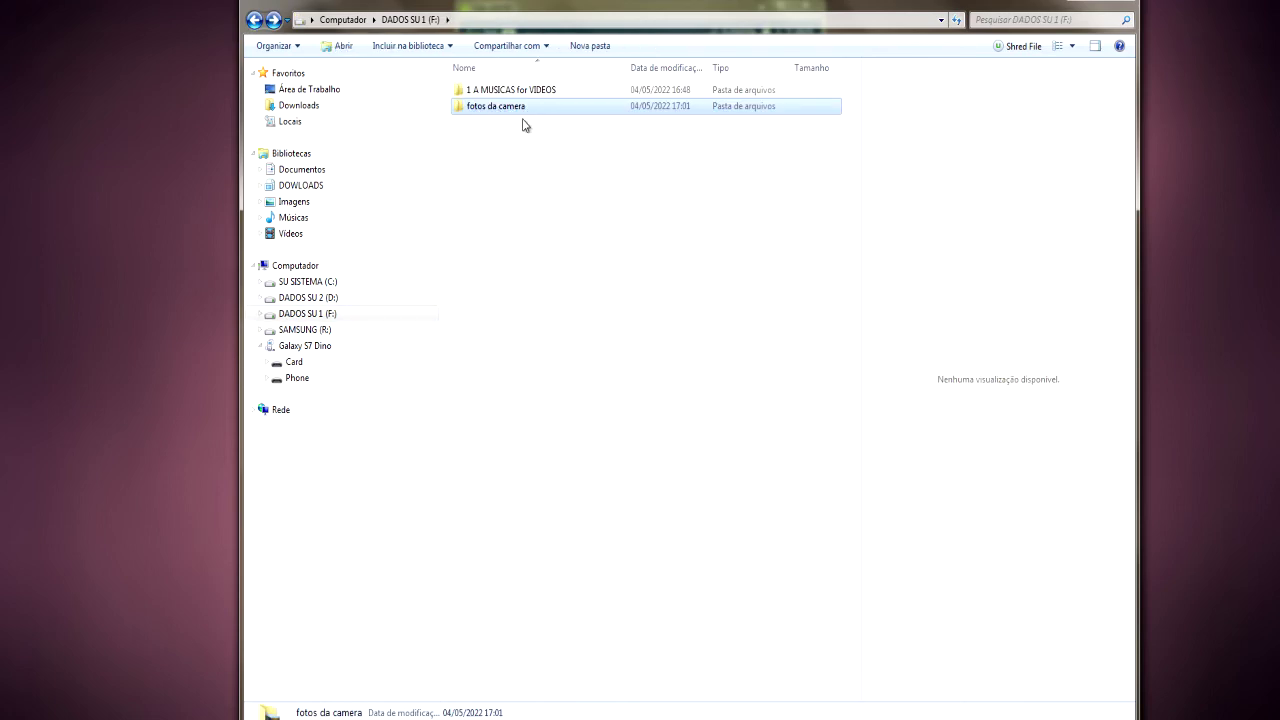
{"action": "mouse_move", "coordinate": [518, 113]}
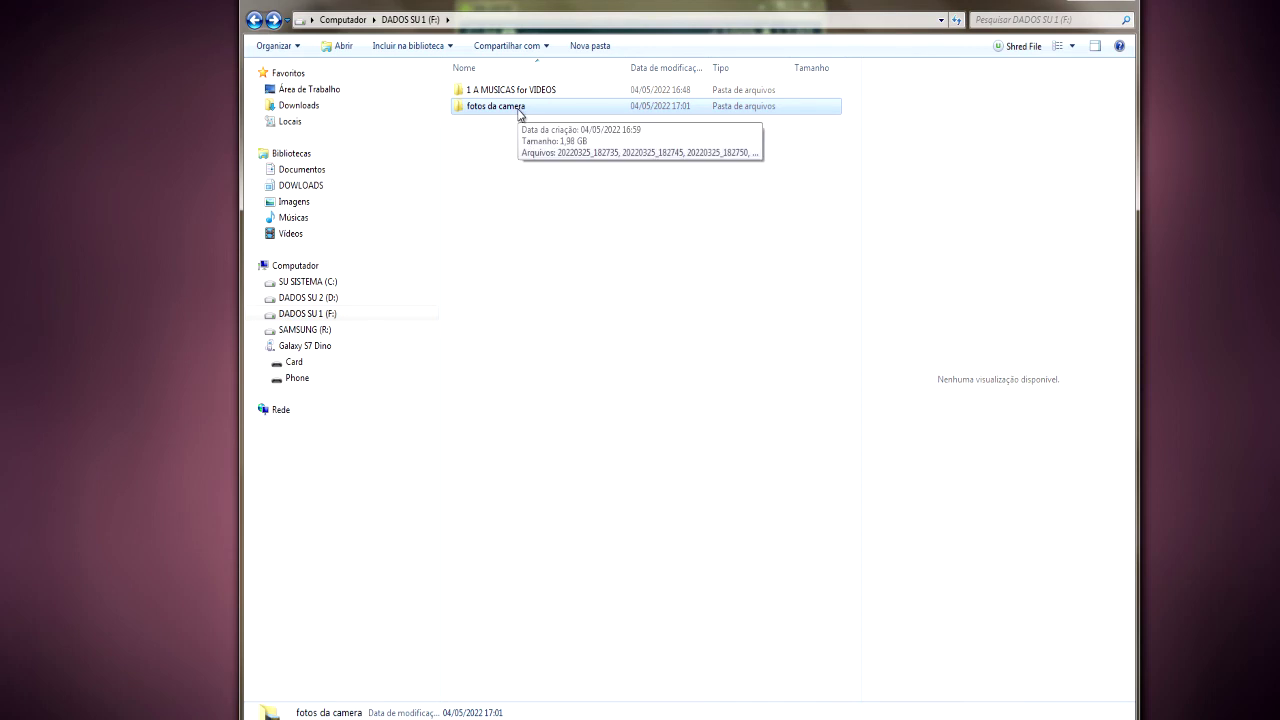
- Copy the Camera folder from DCIM in the phone's internal storage to the root of drive DADOS SU 1 (F:)
{"action": "left_click", "coordinate": [297, 378]}
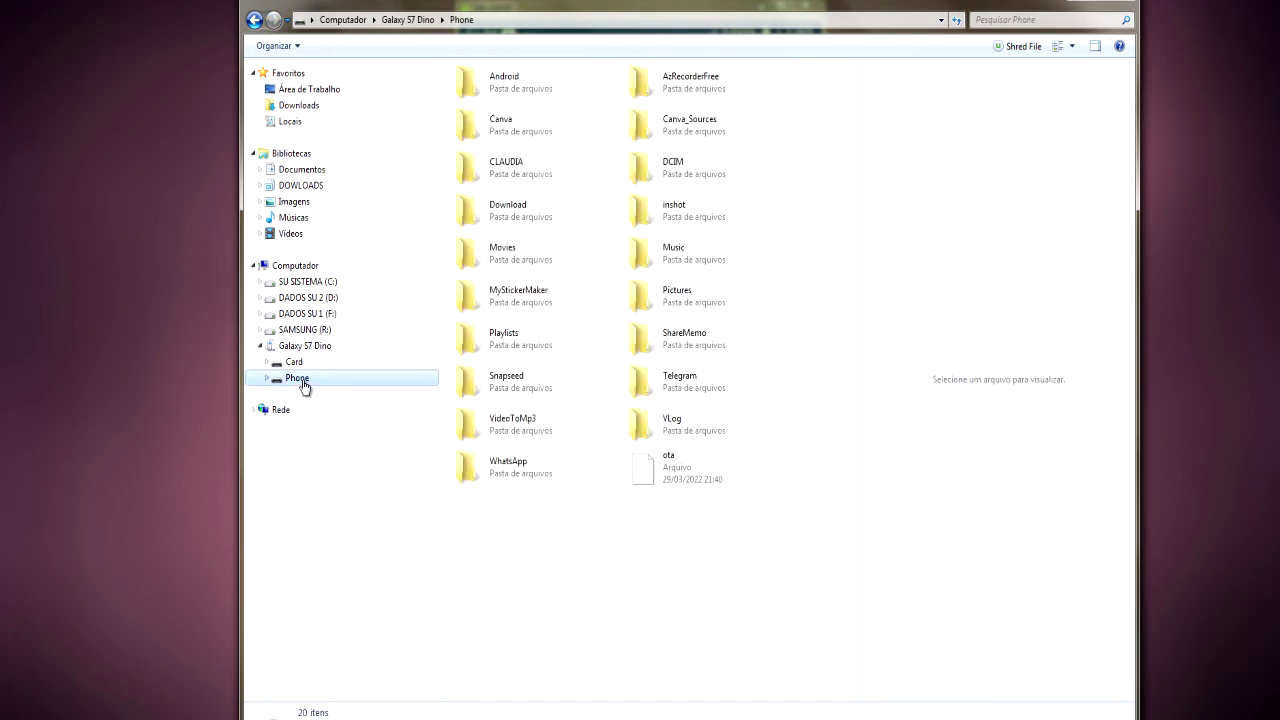
{"action": "double_click", "coordinate": [691, 177]}
{"action": "left_click", "coordinate": [502, 87]}
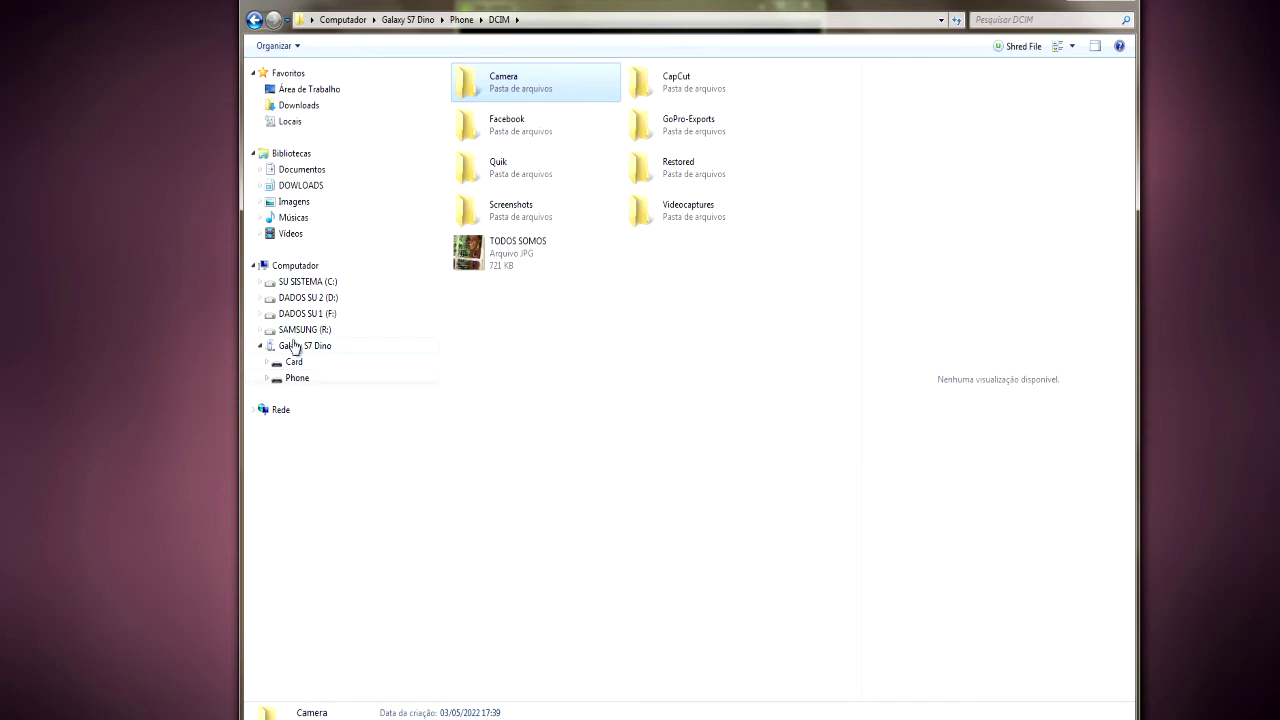
{"action": "right_click", "coordinate": [558, 92]}
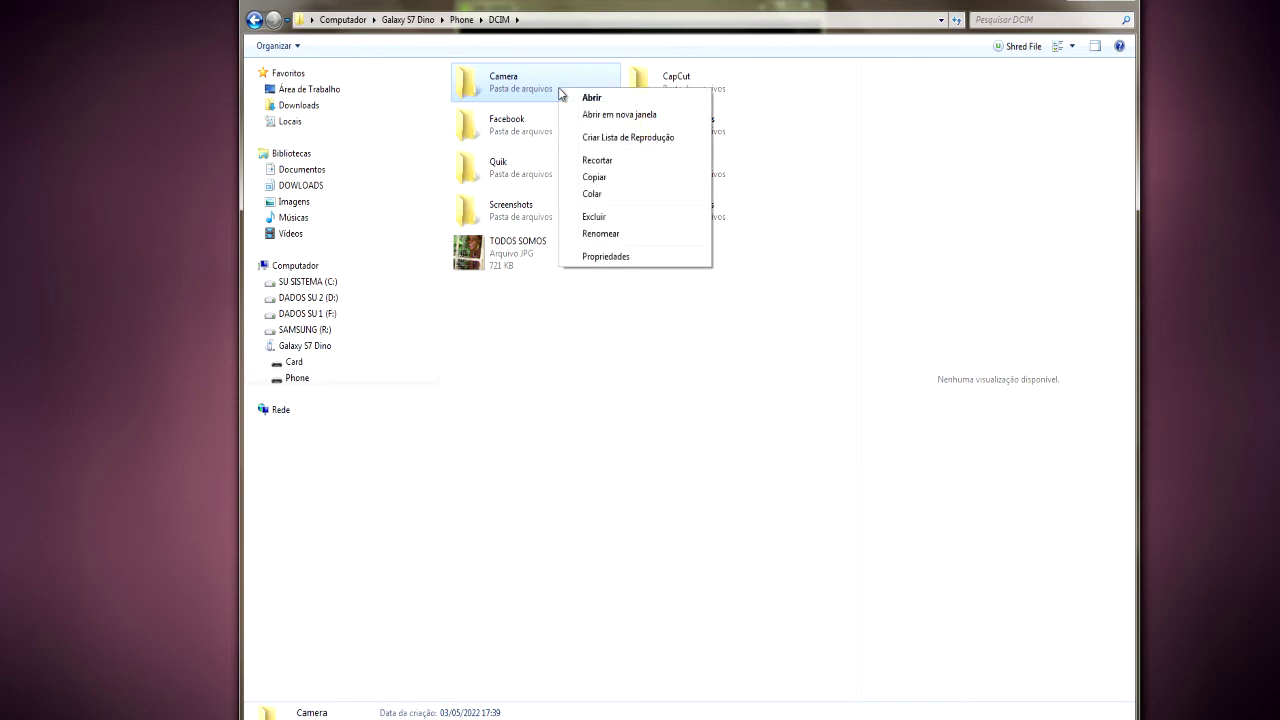
{"action": "left_click", "coordinate": [596, 177]}
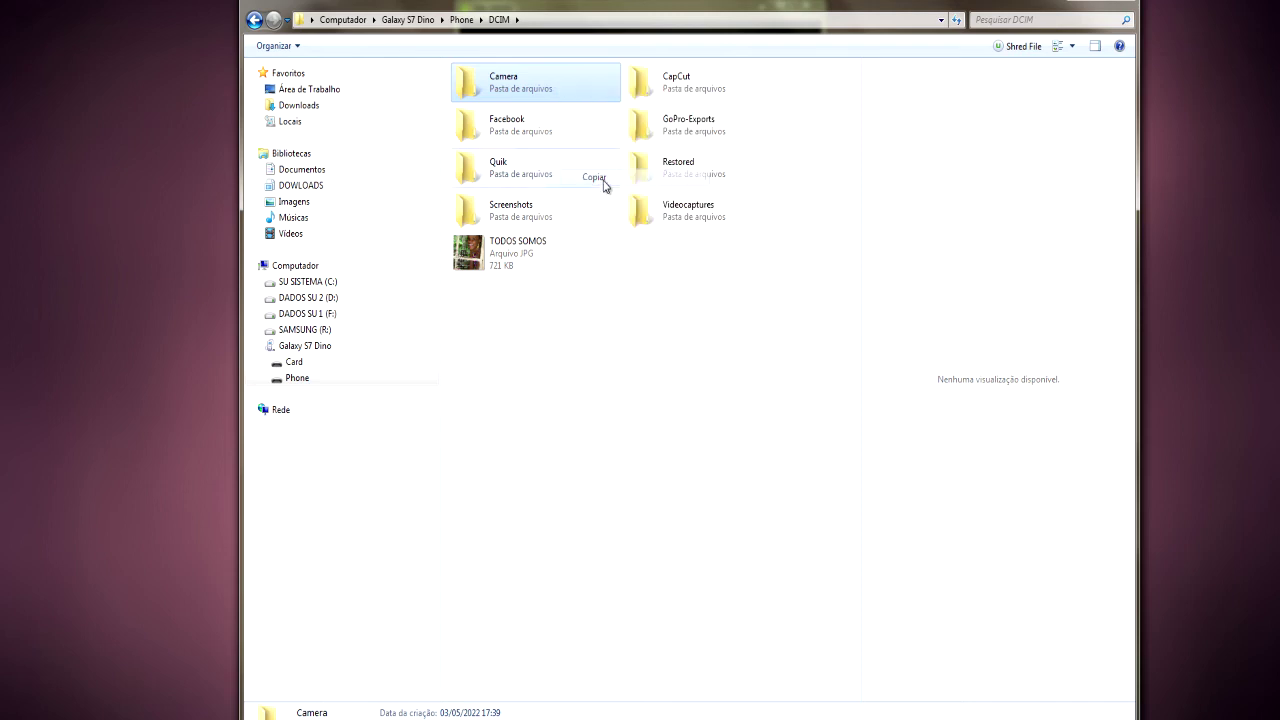
{"action": "left_click", "coordinate": [345, 314]}
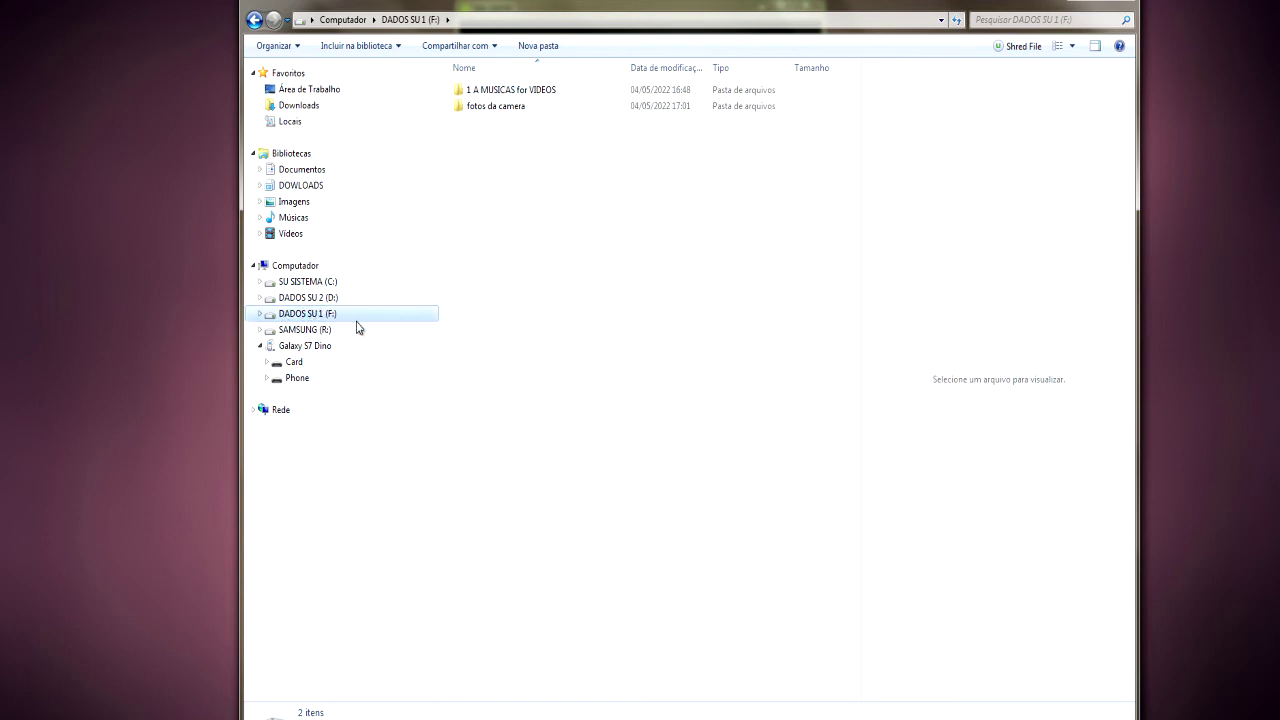
{"action": "right_click", "coordinate": [494, 143]}
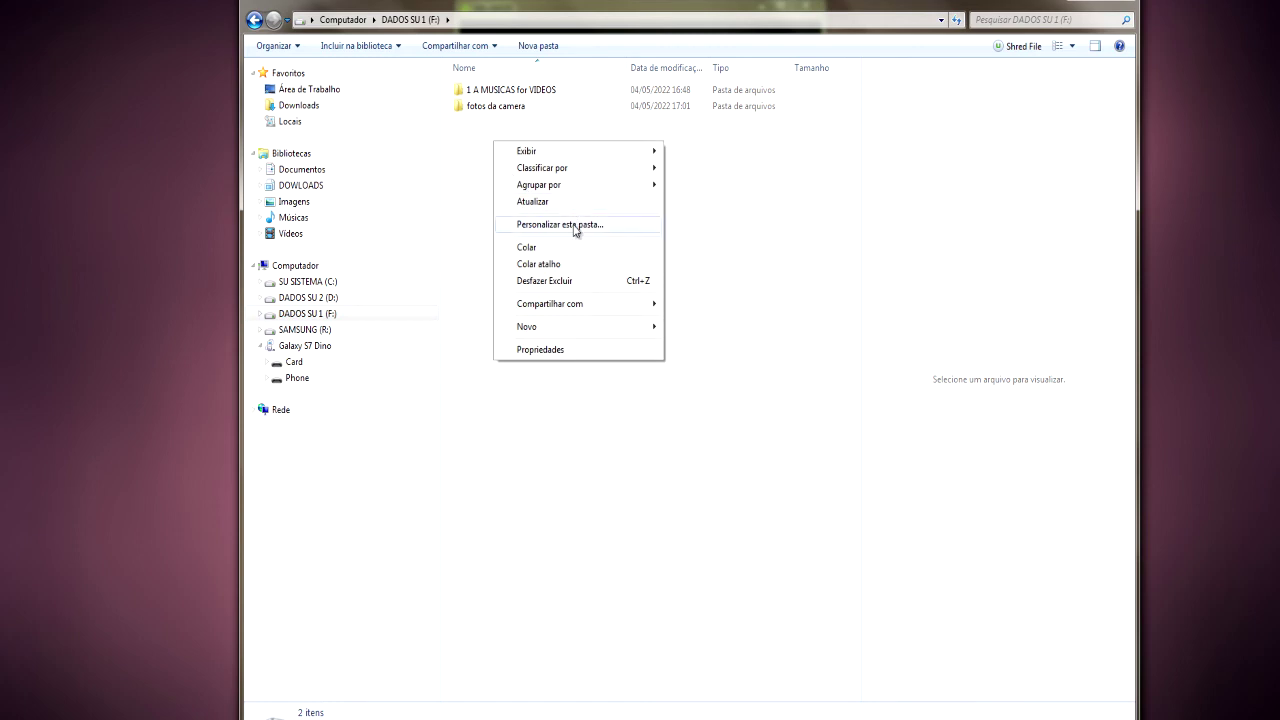
{"action": "left_click", "coordinate": [520, 248]}
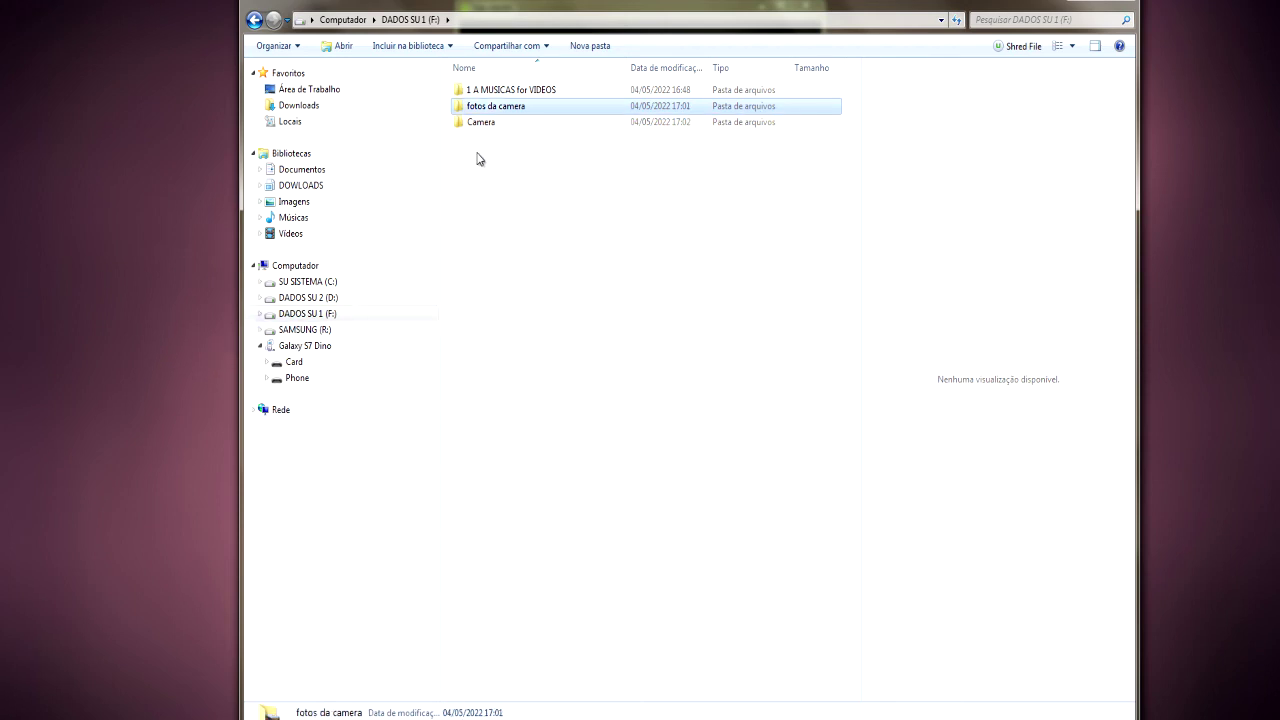
- Copy the five photos 20220325_182735 through 20220325_183319 from the "fotos da camera" folder on drive F: to the clipboard
{"action": "double_click", "coordinate": [513, 108]}
{"action": "left_click", "coordinate": [484, 92]}
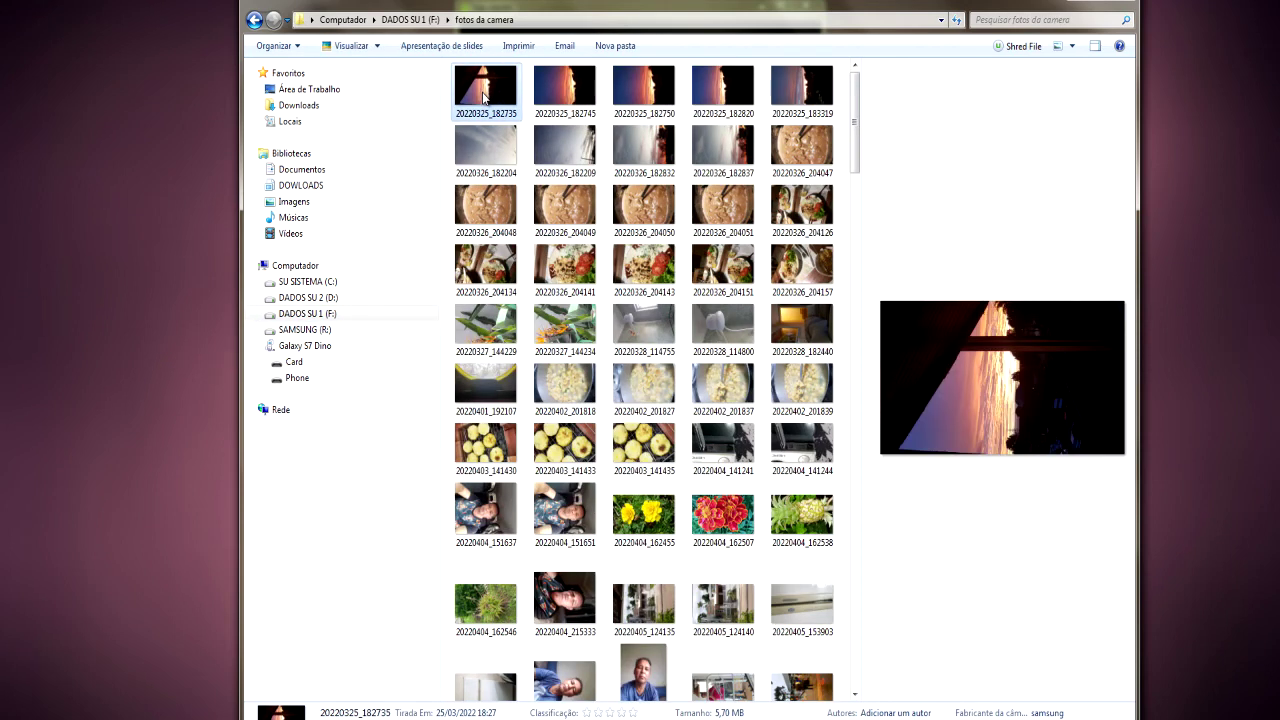
{"action": "left_click", "coordinate": [788, 105], "text": "shift"}
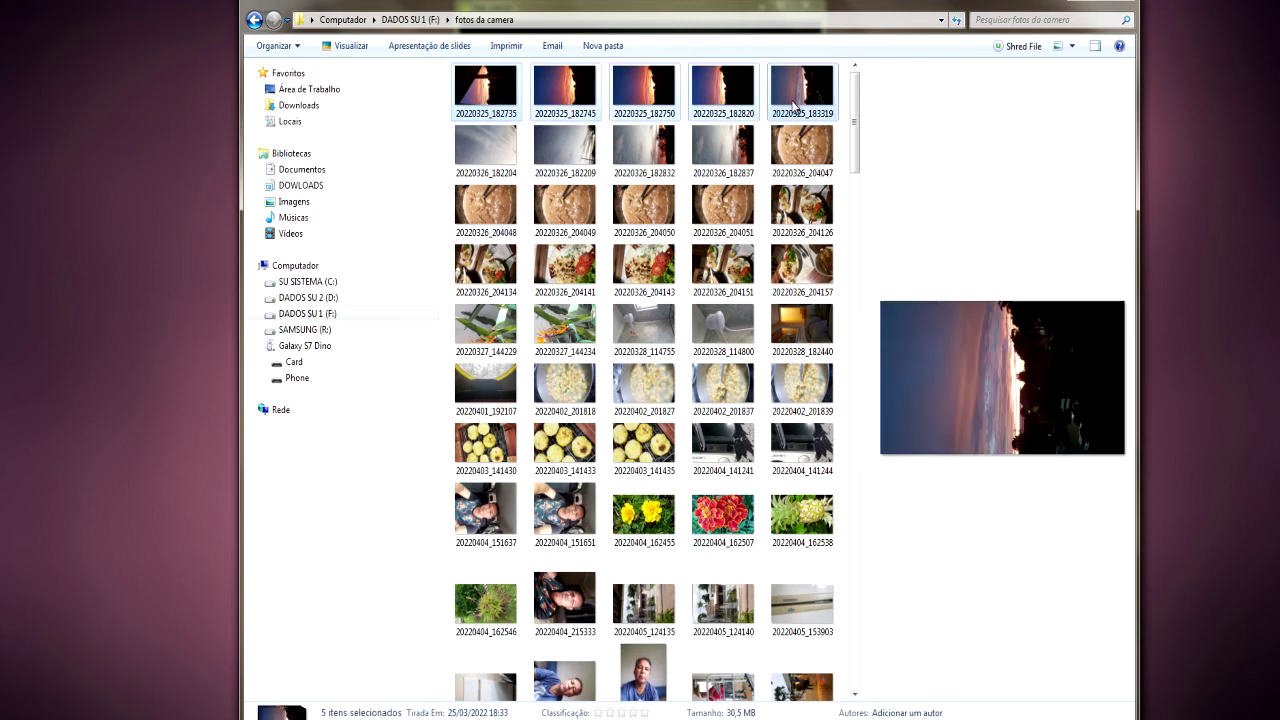
{"action": "right_click", "coordinate": [793, 90]}
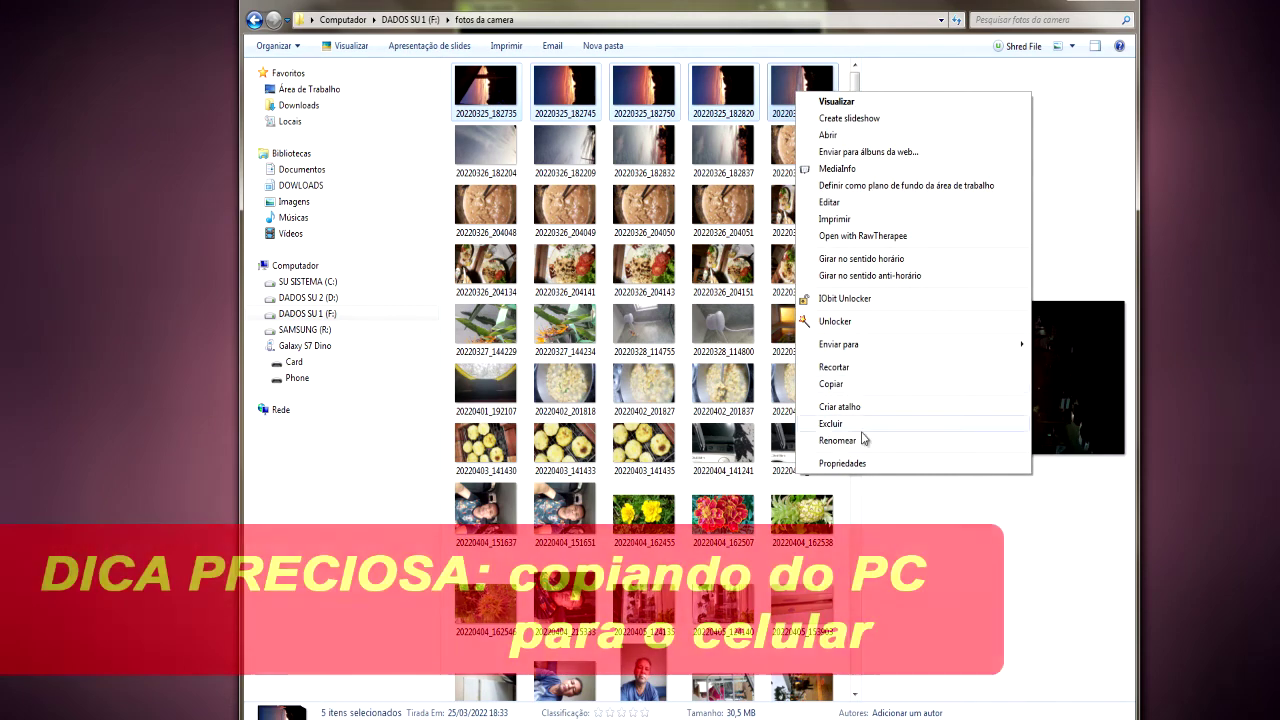
{"action": "left_click", "coordinate": [840, 392]}
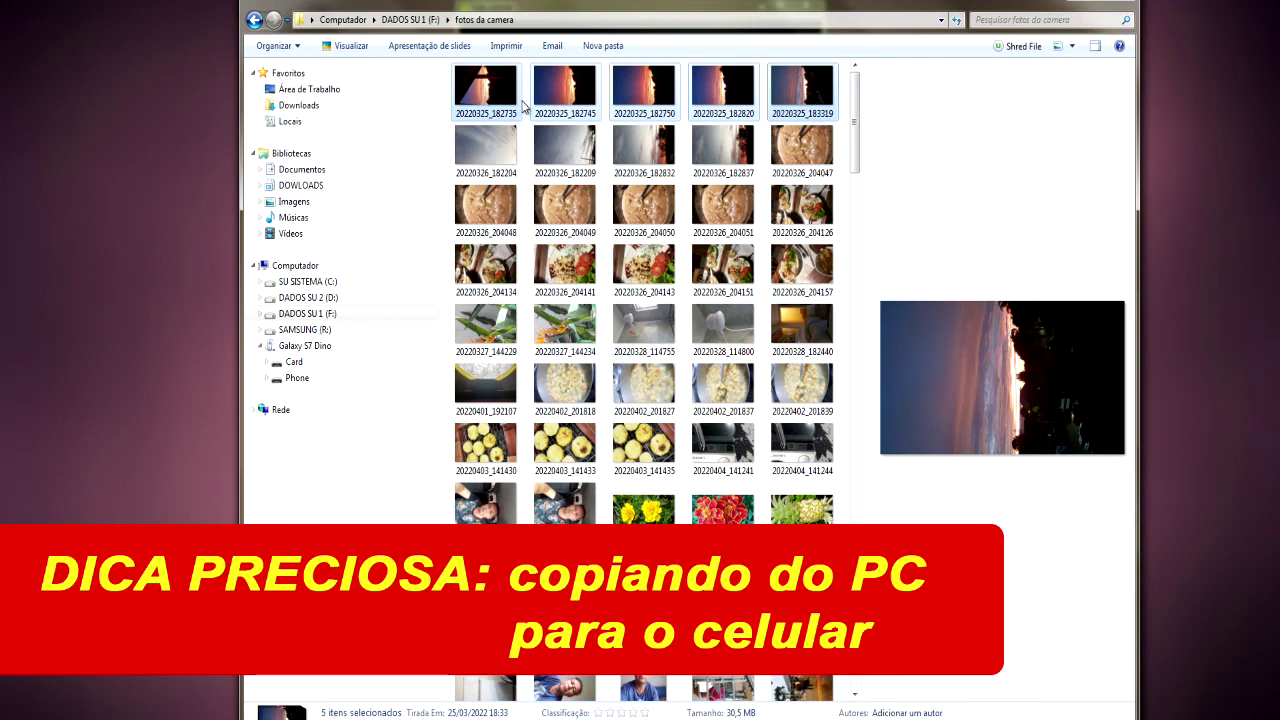
- Create a new folder named JANELA in the root of drive DADOS SU 1 (F:)
{"action": "left_click", "coordinate": [254, 20]}
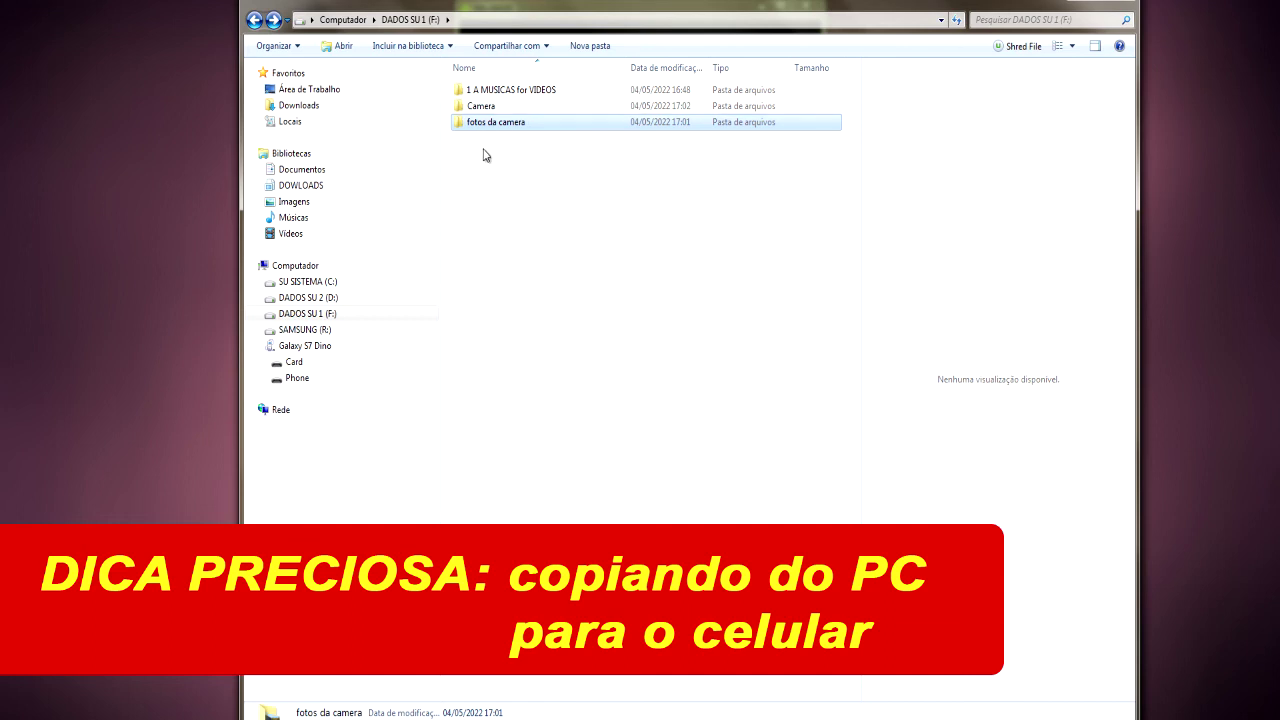
{"action": "left_click", "coordinate": [597, 47]}
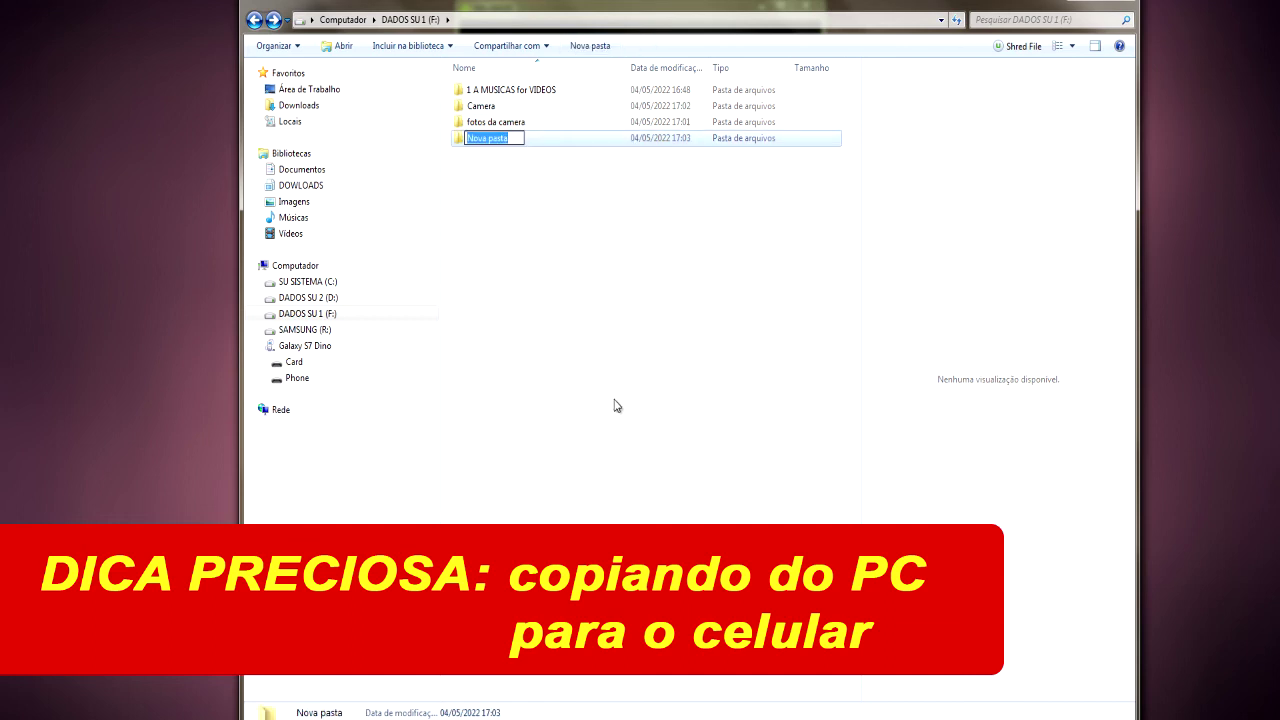
{"action": "type", "text": "1"}
{"action": "left_click", "coordinate": [557, 222]}
- Paste the copied photos into the JANELA folder and return to the root of drive F:
{"action": "double_click", "coordinate": [491, 137]}
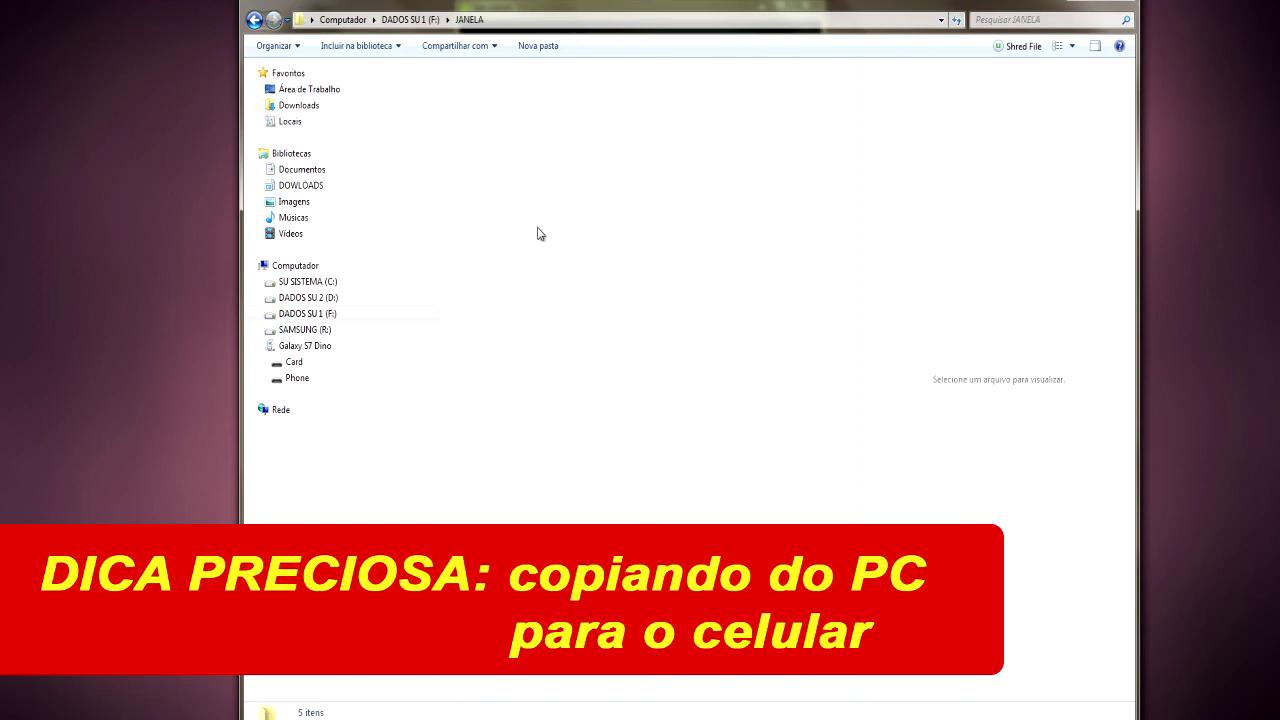
{"action": "key", "text": "ctrl+v"}
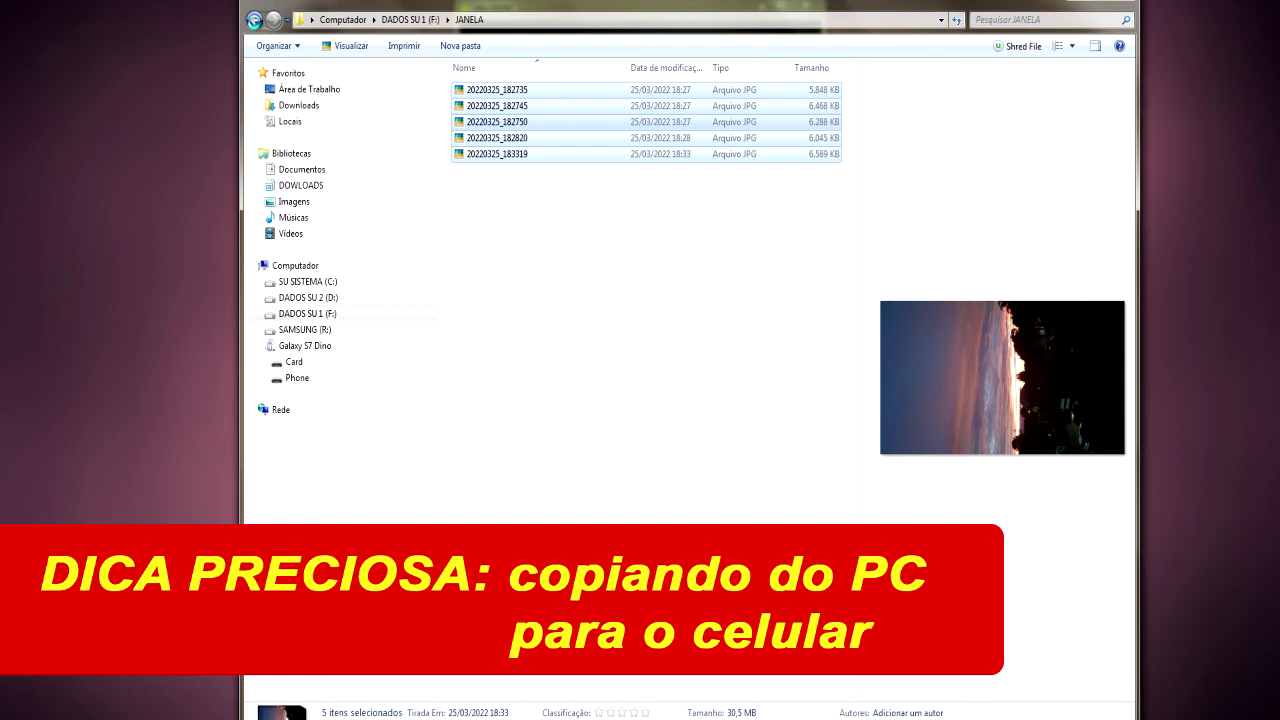
{"action": "left_click", "coordinate": [254, 20]}
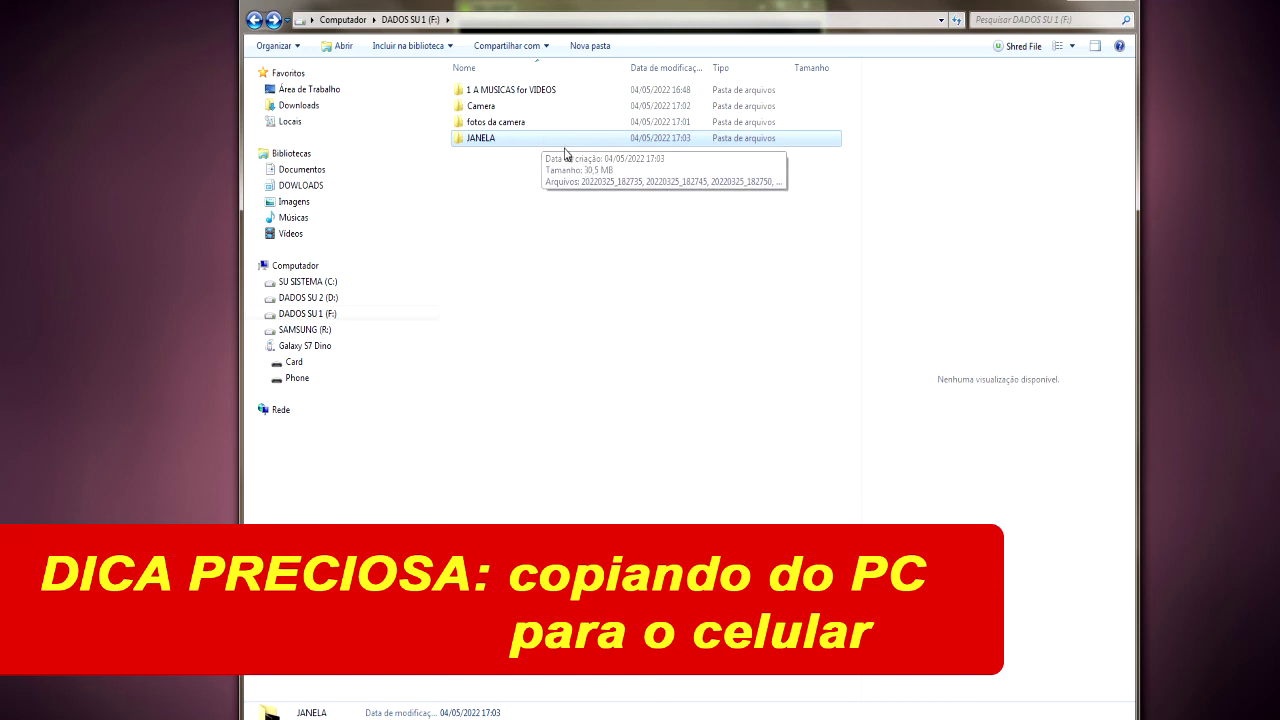
- Copy the JANELA folder from drive F: to the root of the phone's Card, merging the folders and replacing all conflicting files
{"action": "mouse_move", "coordinate": [563, 141]}
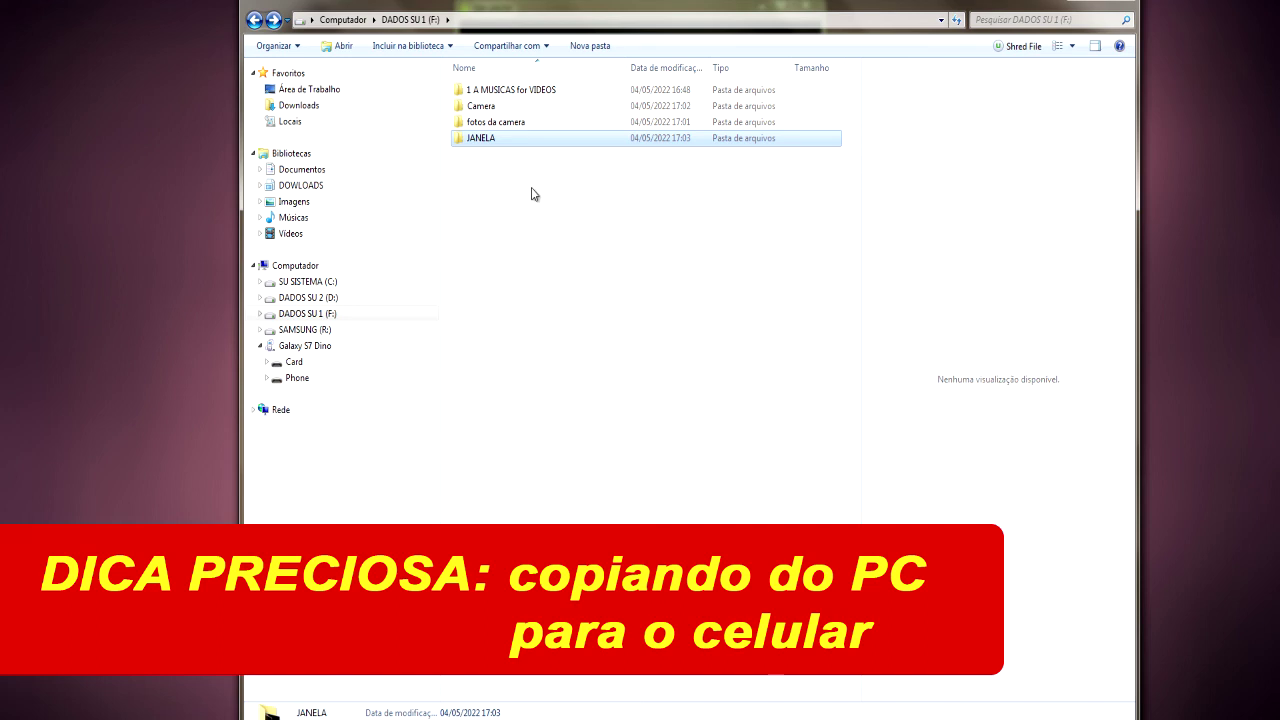
{"action": "right_click", "coordinate": [553, 139]}
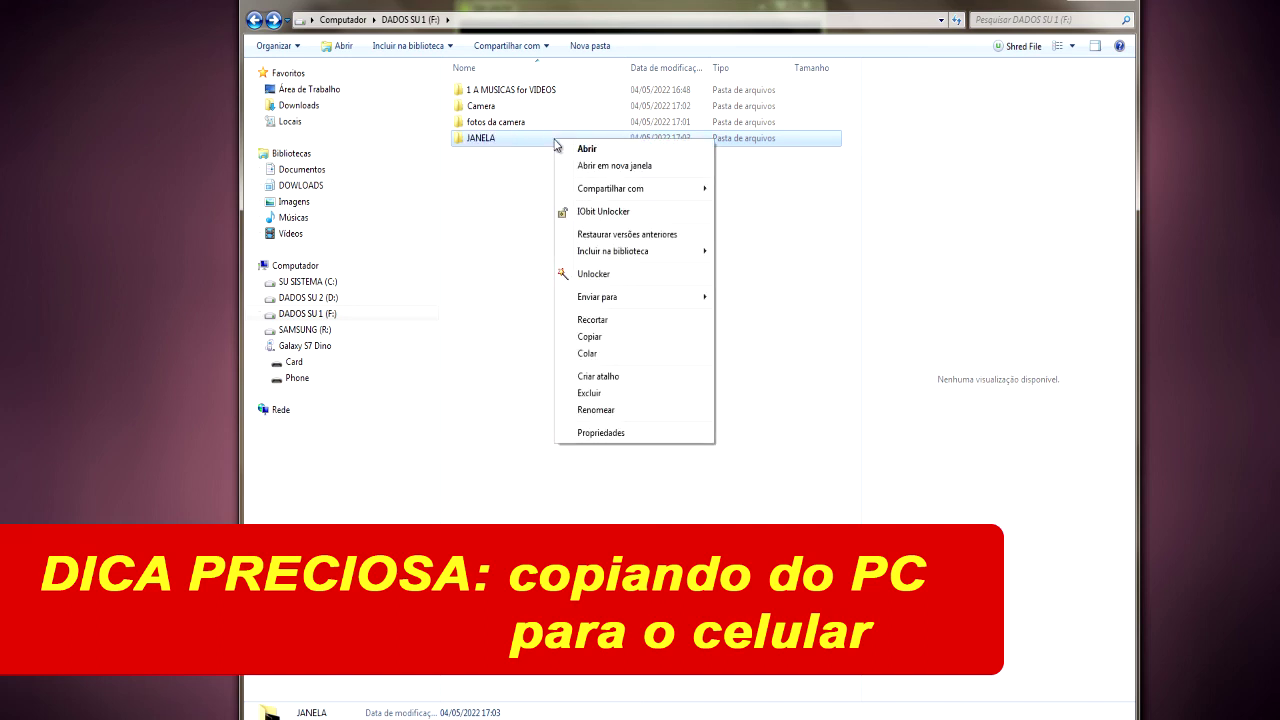
{"action": "left_click", "coordinate": [589, 338]}
{"action": "left_click", "coordinate": [295, 364]}
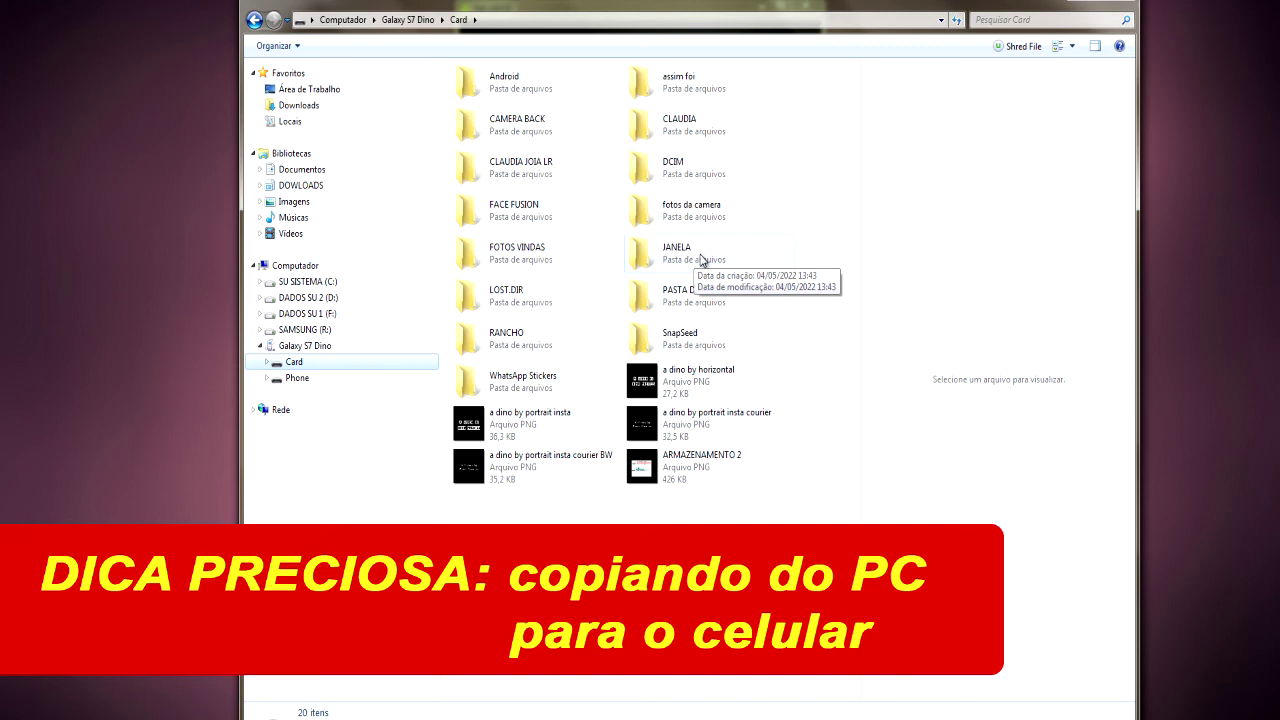
{"action": "right_click", "coordinate": [621, 535]}
{"action": "left_click", "coordinate": [665, 640]}
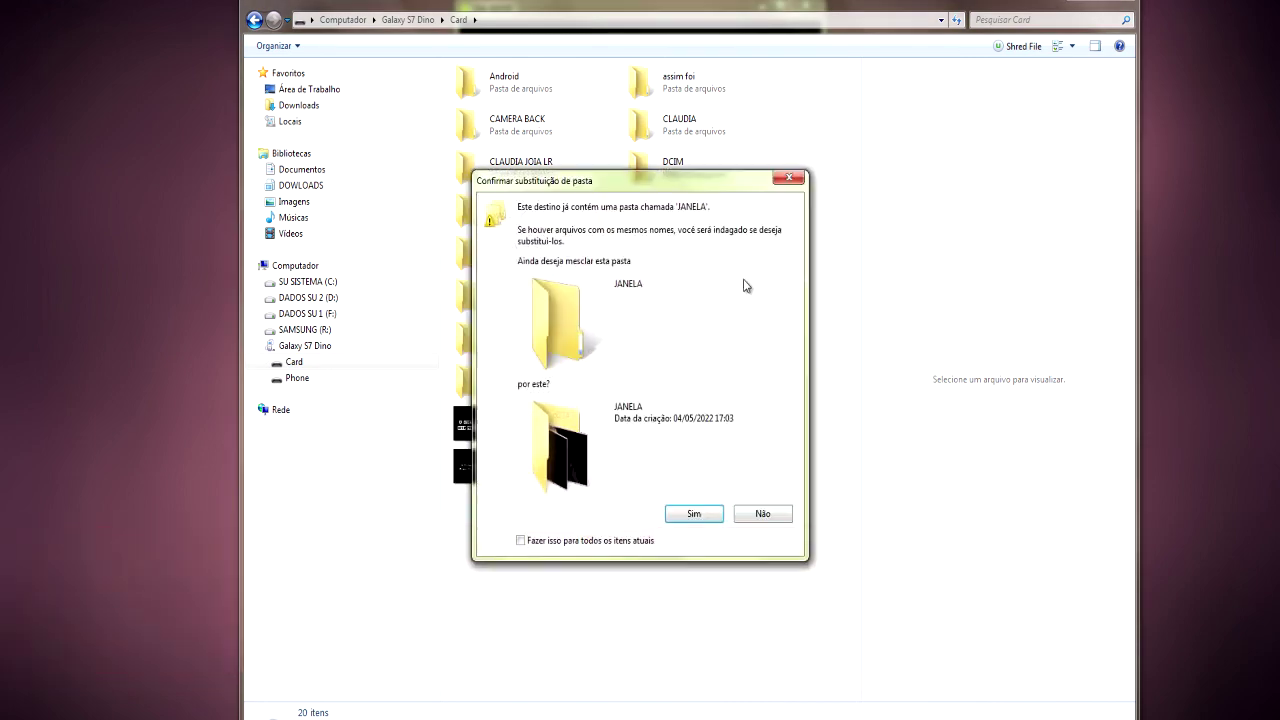
{"action": "left_click", "coordinate": [694, 514]}
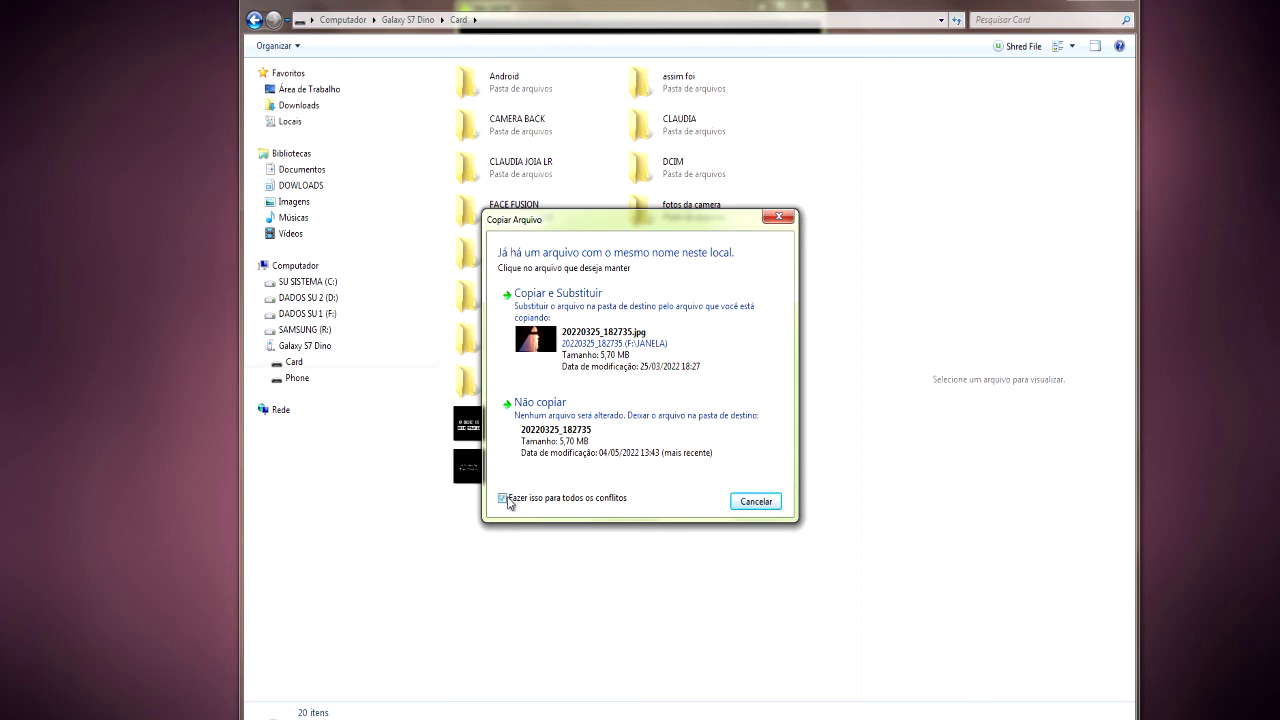
{"action": "left_click", "coordinate": [597, 349]}
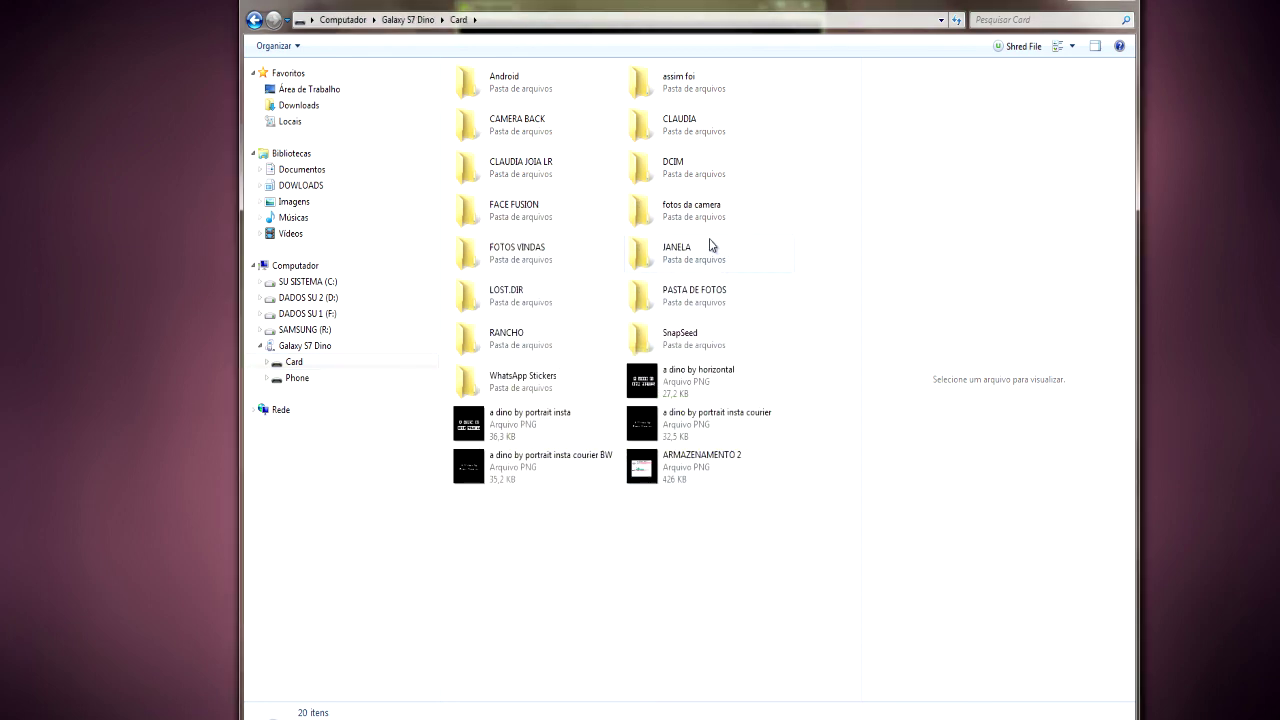
- Check the JANELA folder in the root of drive DADOS SU 1 (F:) and in the phone's Card storage
{"action": "left_click", "coordinate": [303, 314]}
{"action": "mouse_move", "coordinate": [490, 137]}
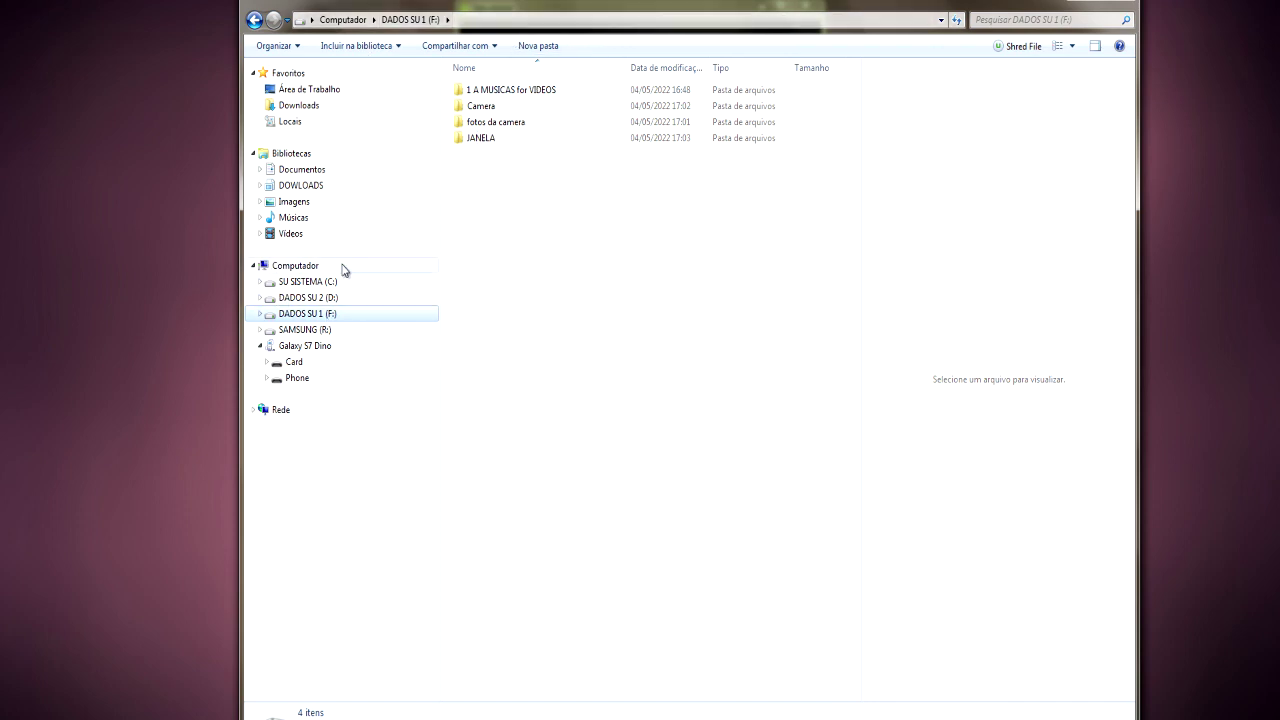
{"action": "left_click", "coordinate": [294, 362]}
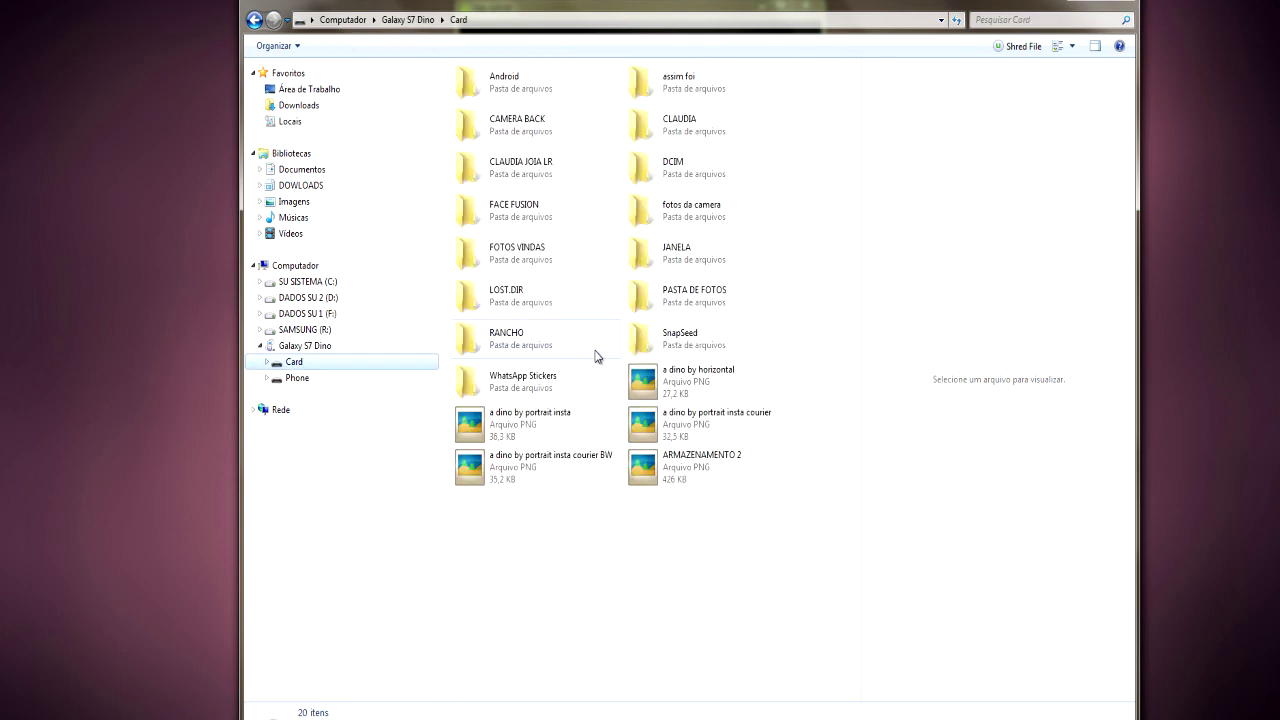